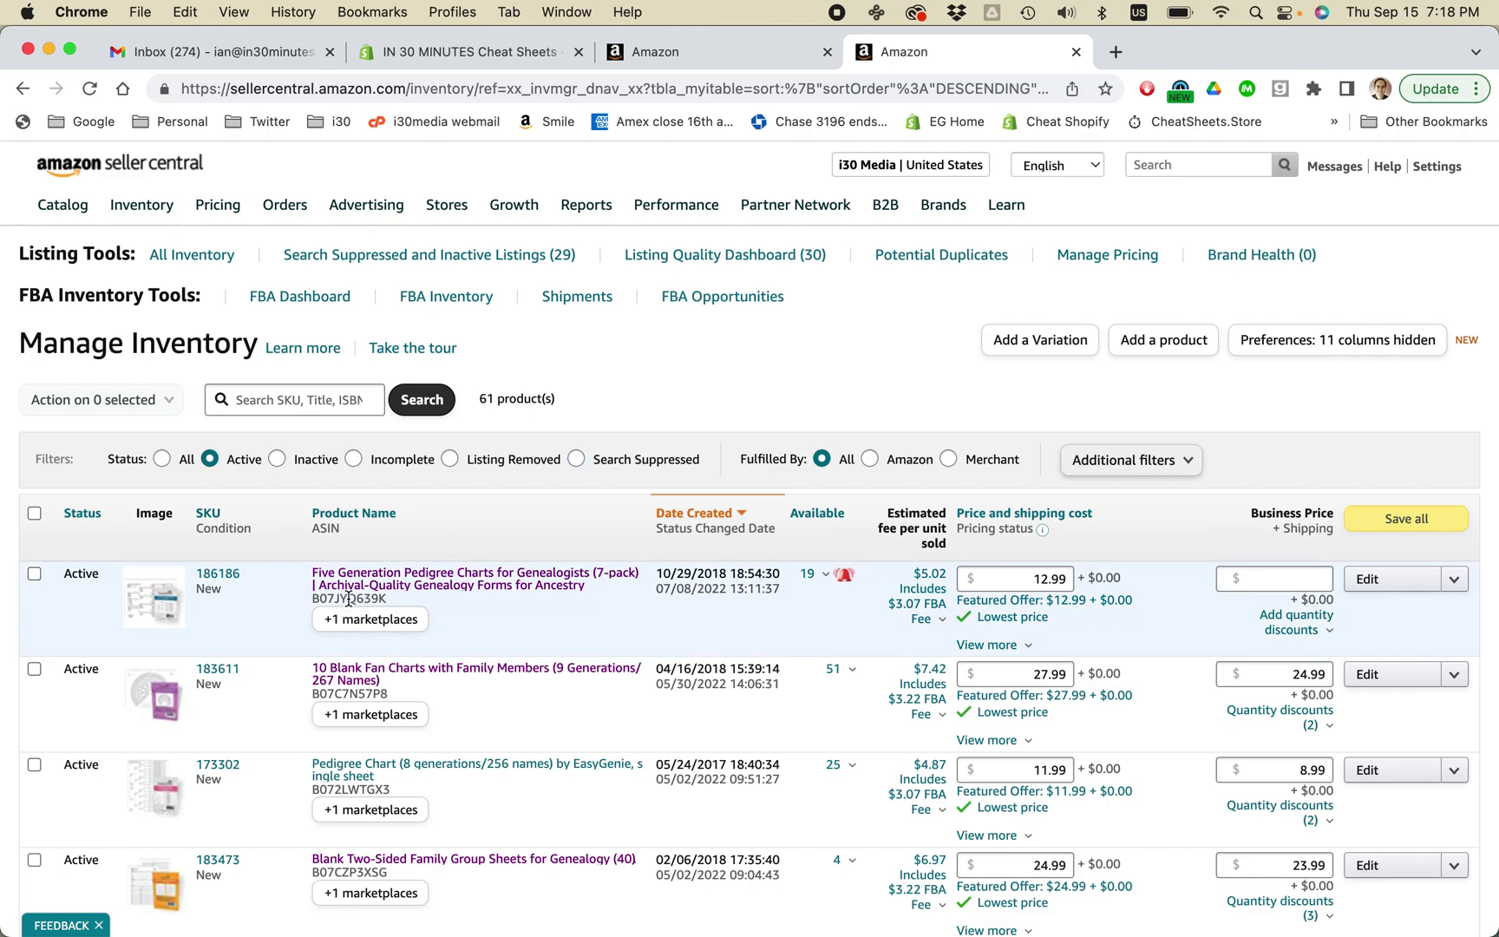
Select the first product's ASIN B07JYQ639K, then clear the selection.
left_click(386, 597)
left_click_drag(386, 597, 314, 593)
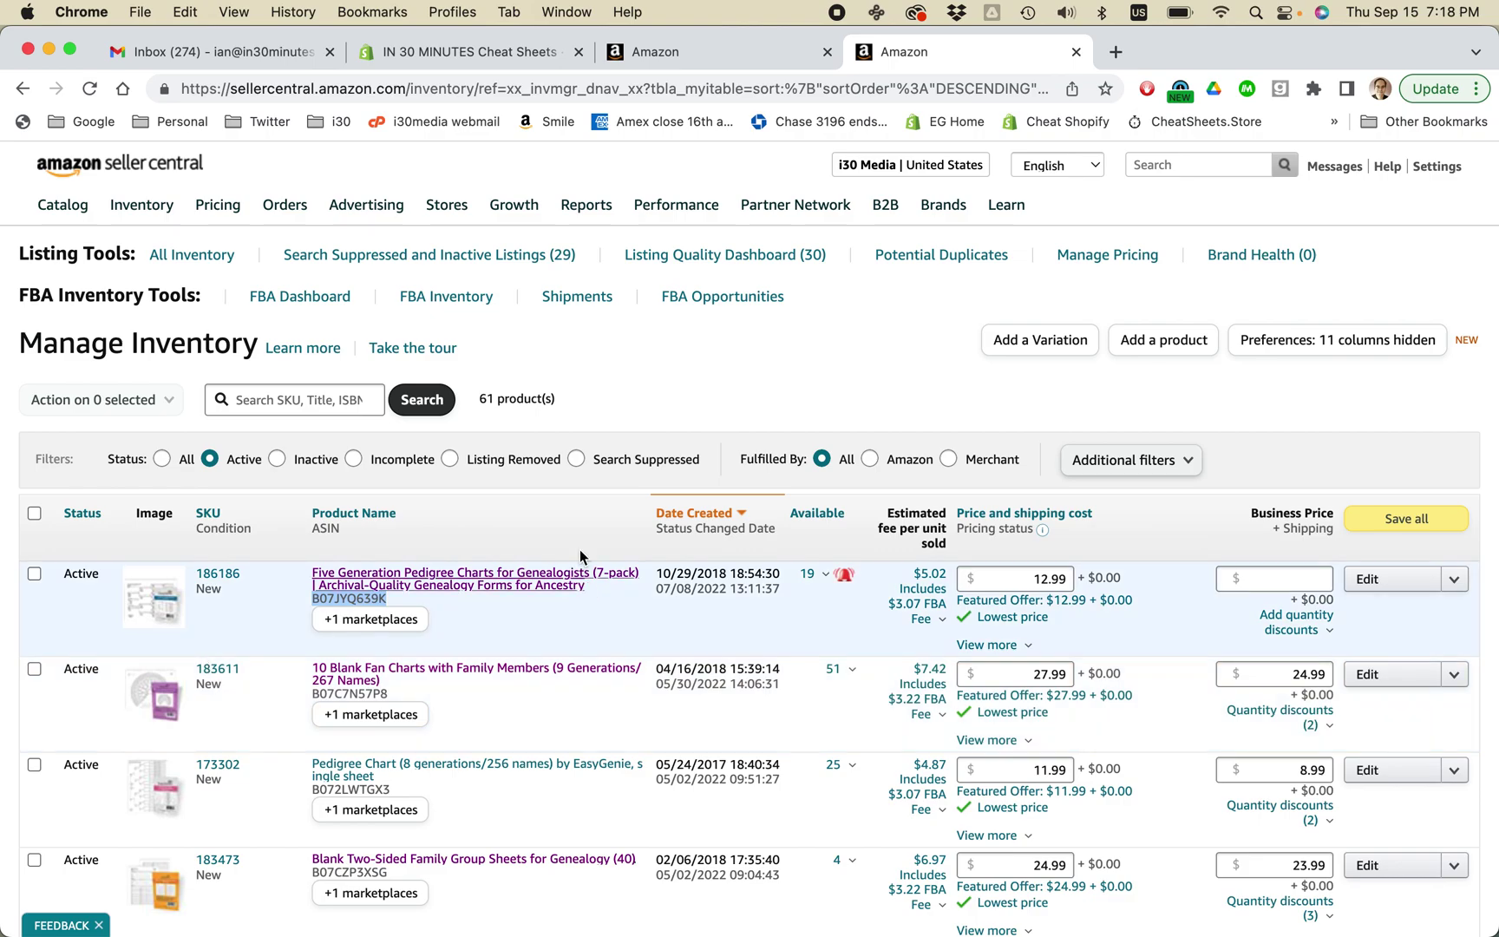
scroll(579, 552, "down", 3)
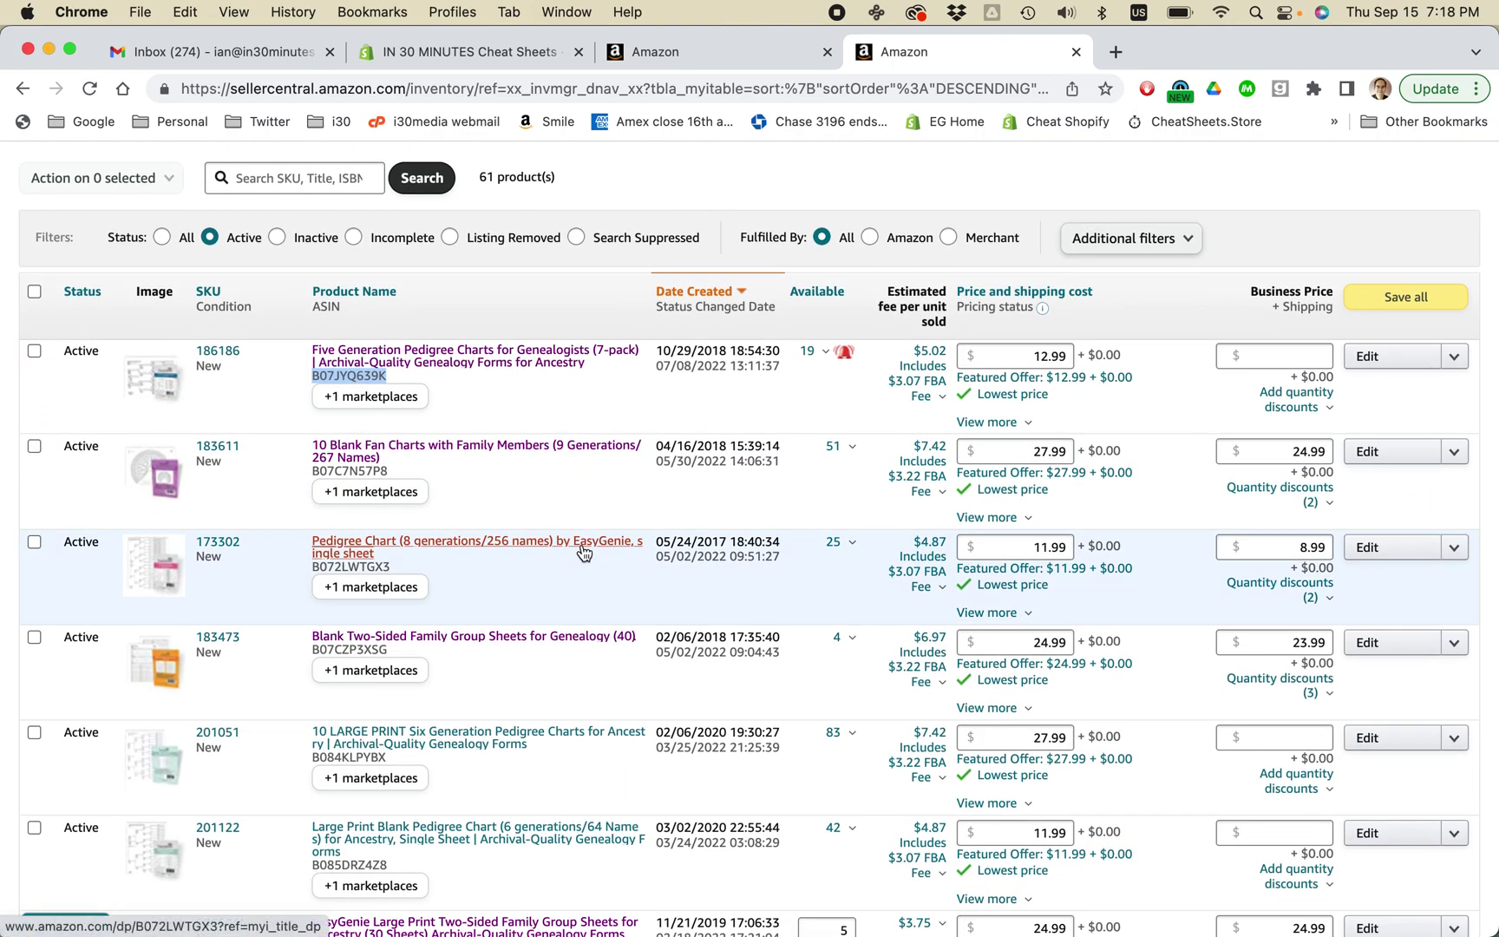
scroll(308, 613, "up", 3)
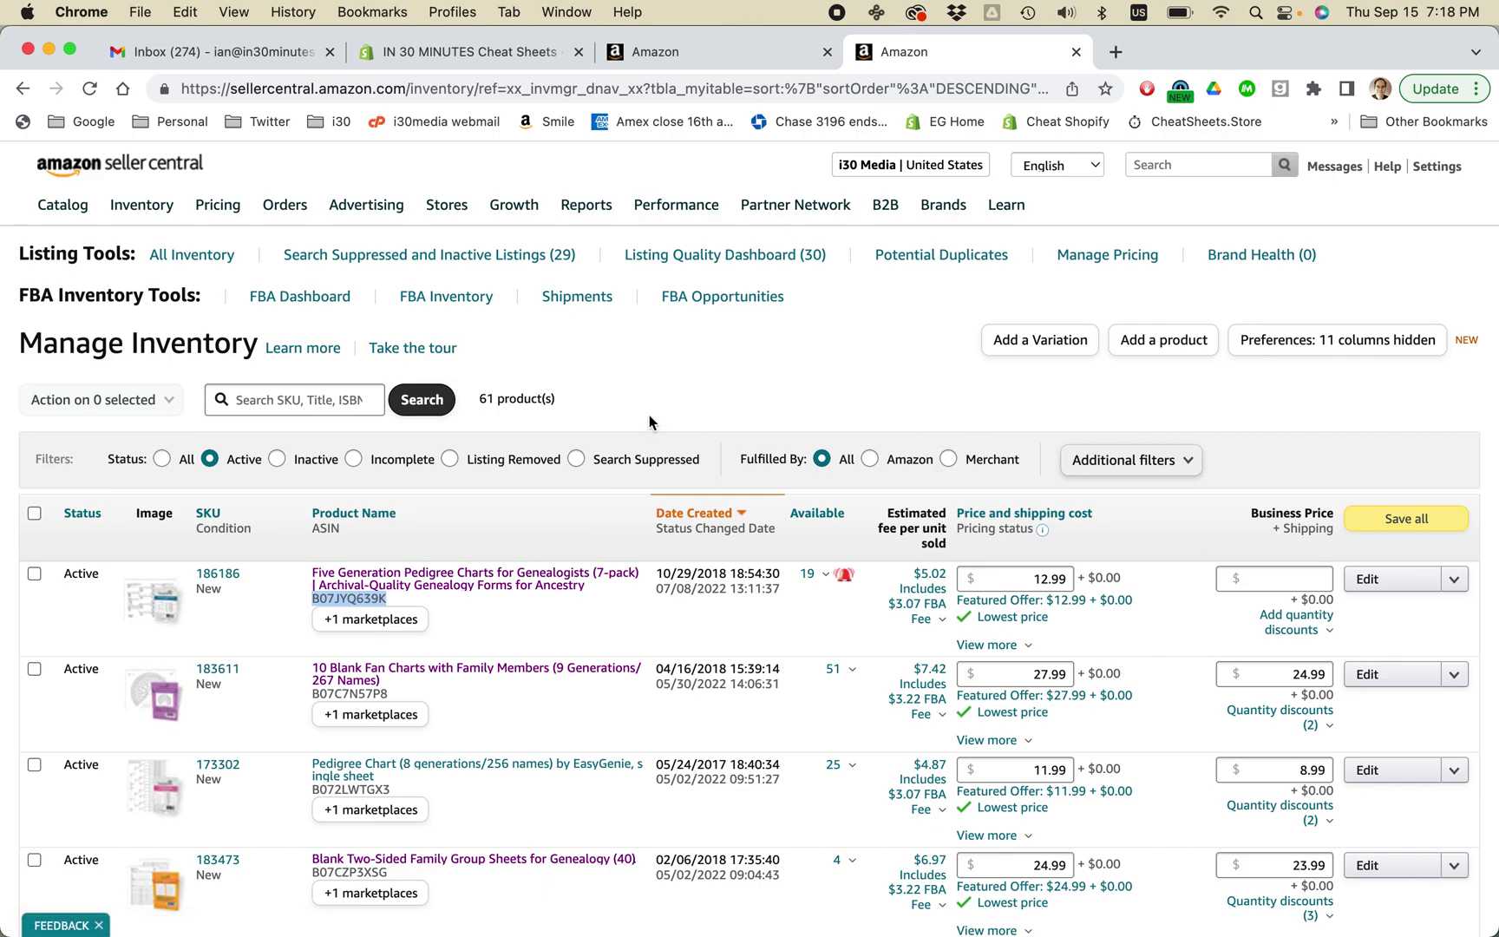
left_click(668, 375)
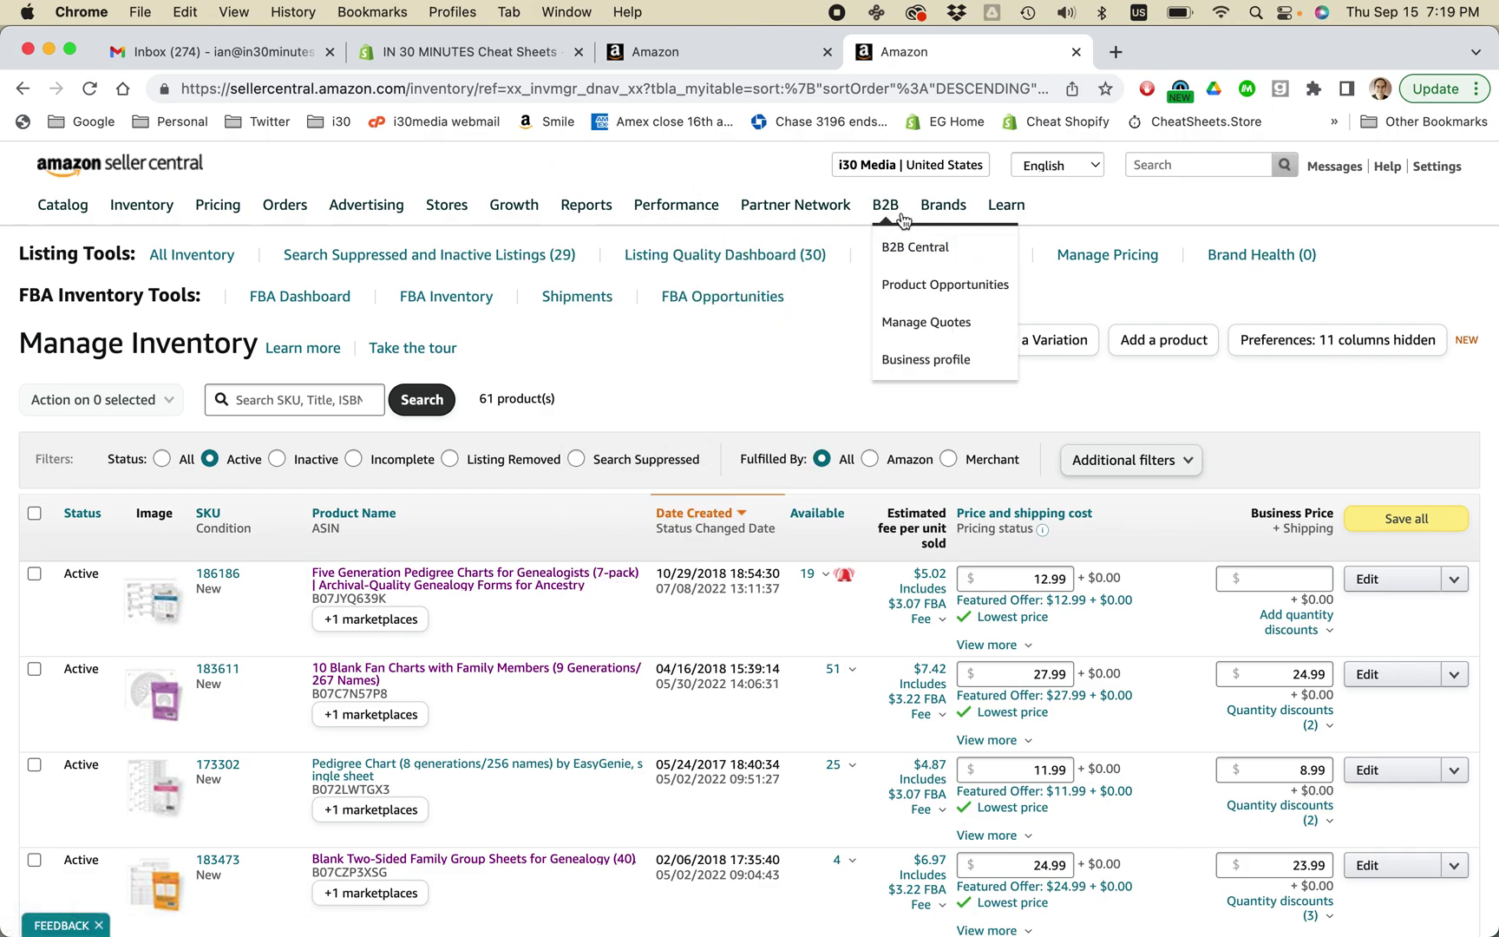
Request a new Inventory Report from Inventory Reports, then switch to the ASIN lists folder.
mouse_move(883, 213)
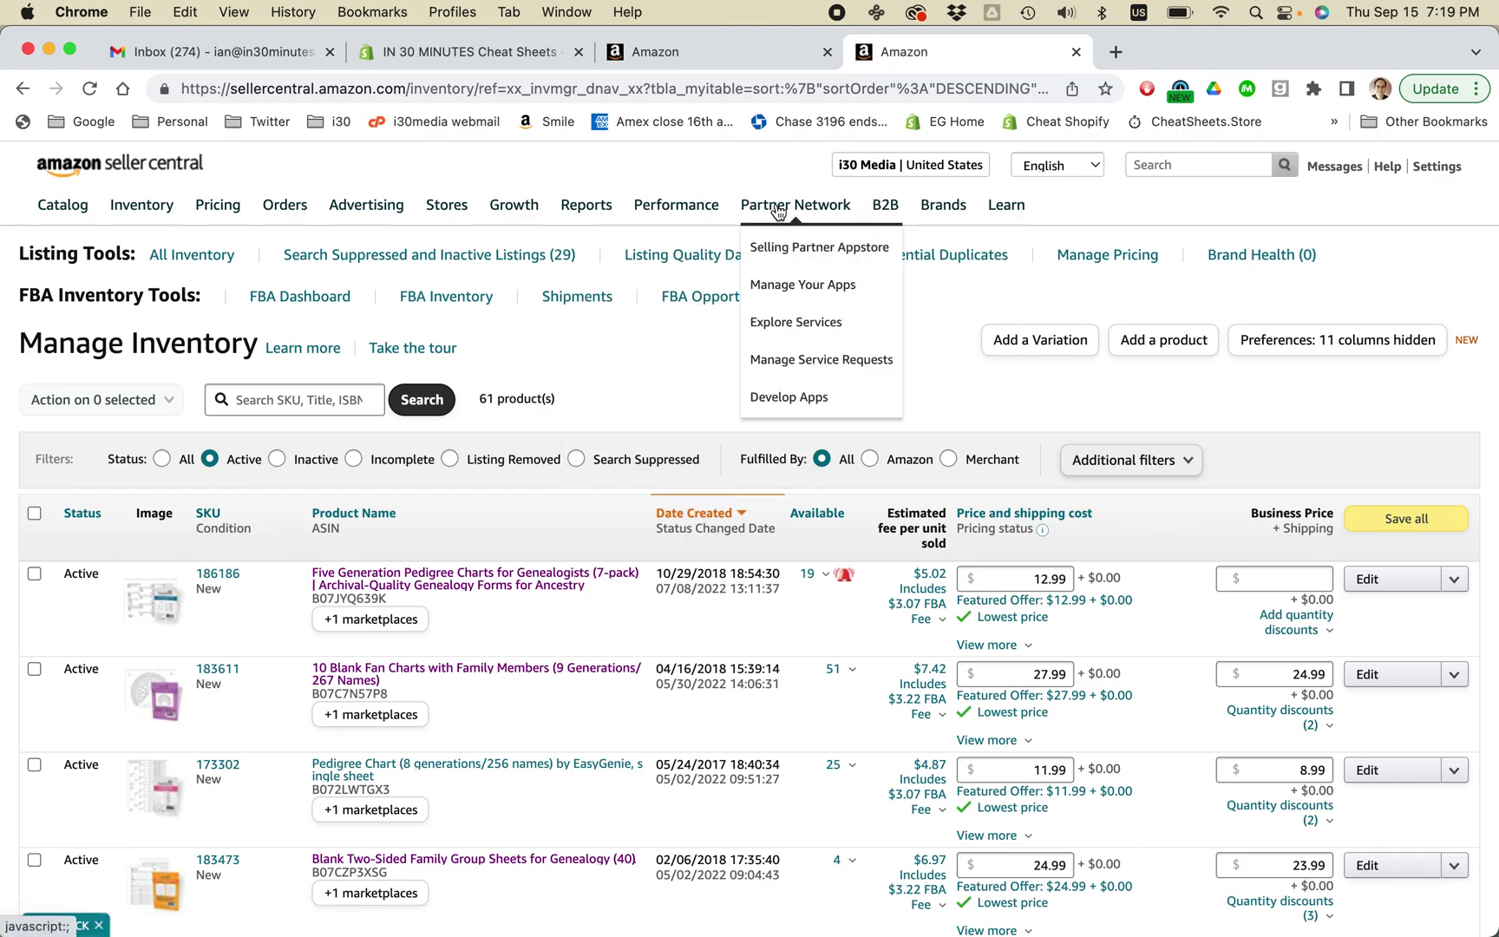
mouse_move(602, 206)
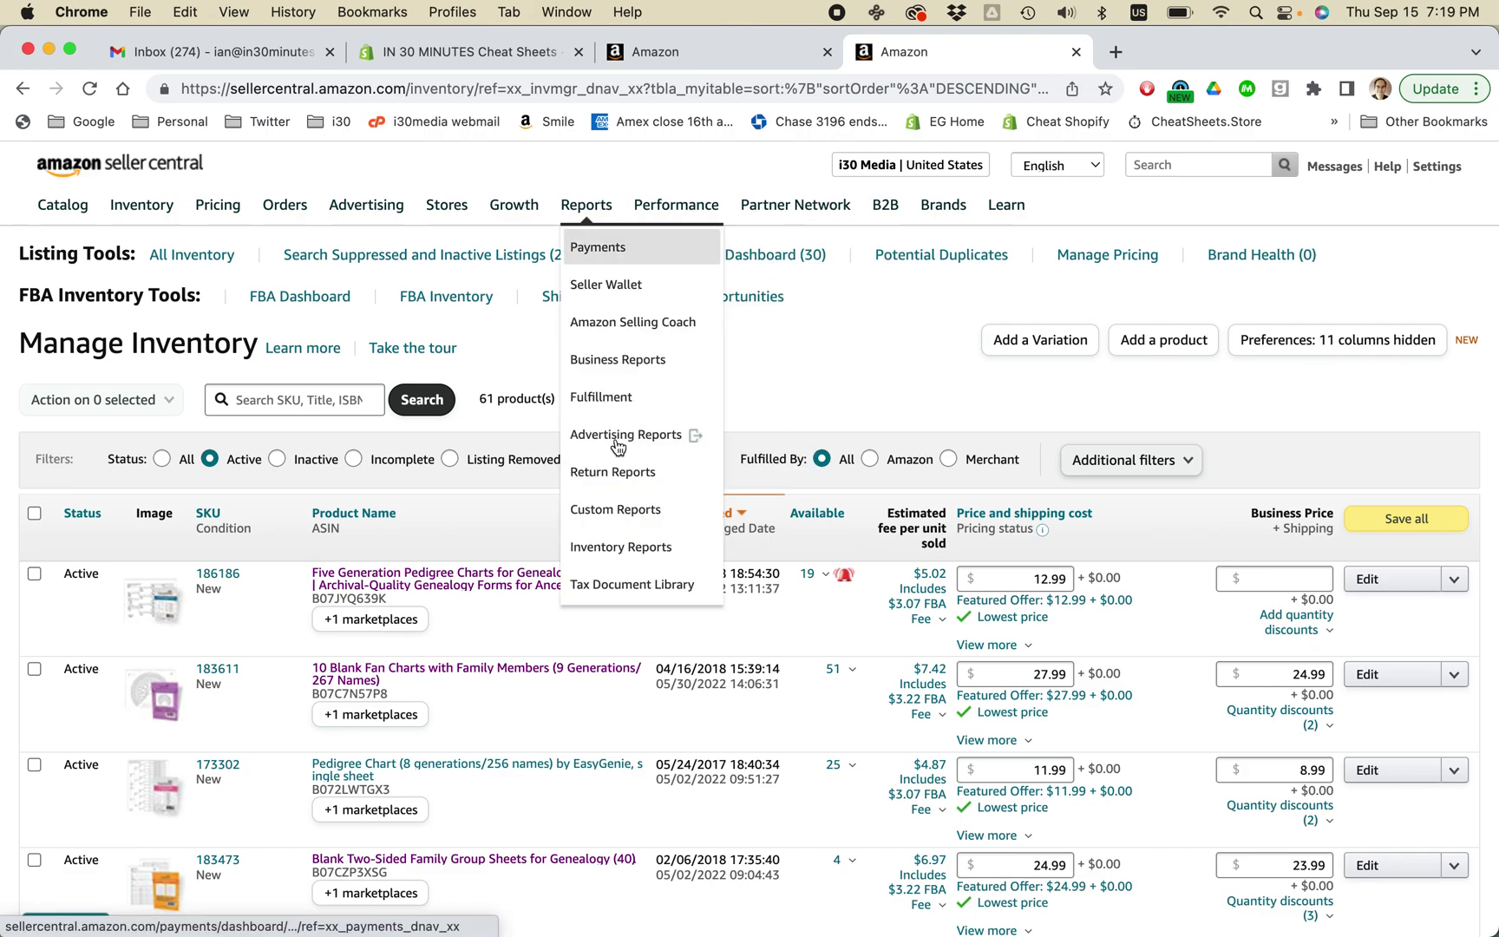
left_click(640, 550)
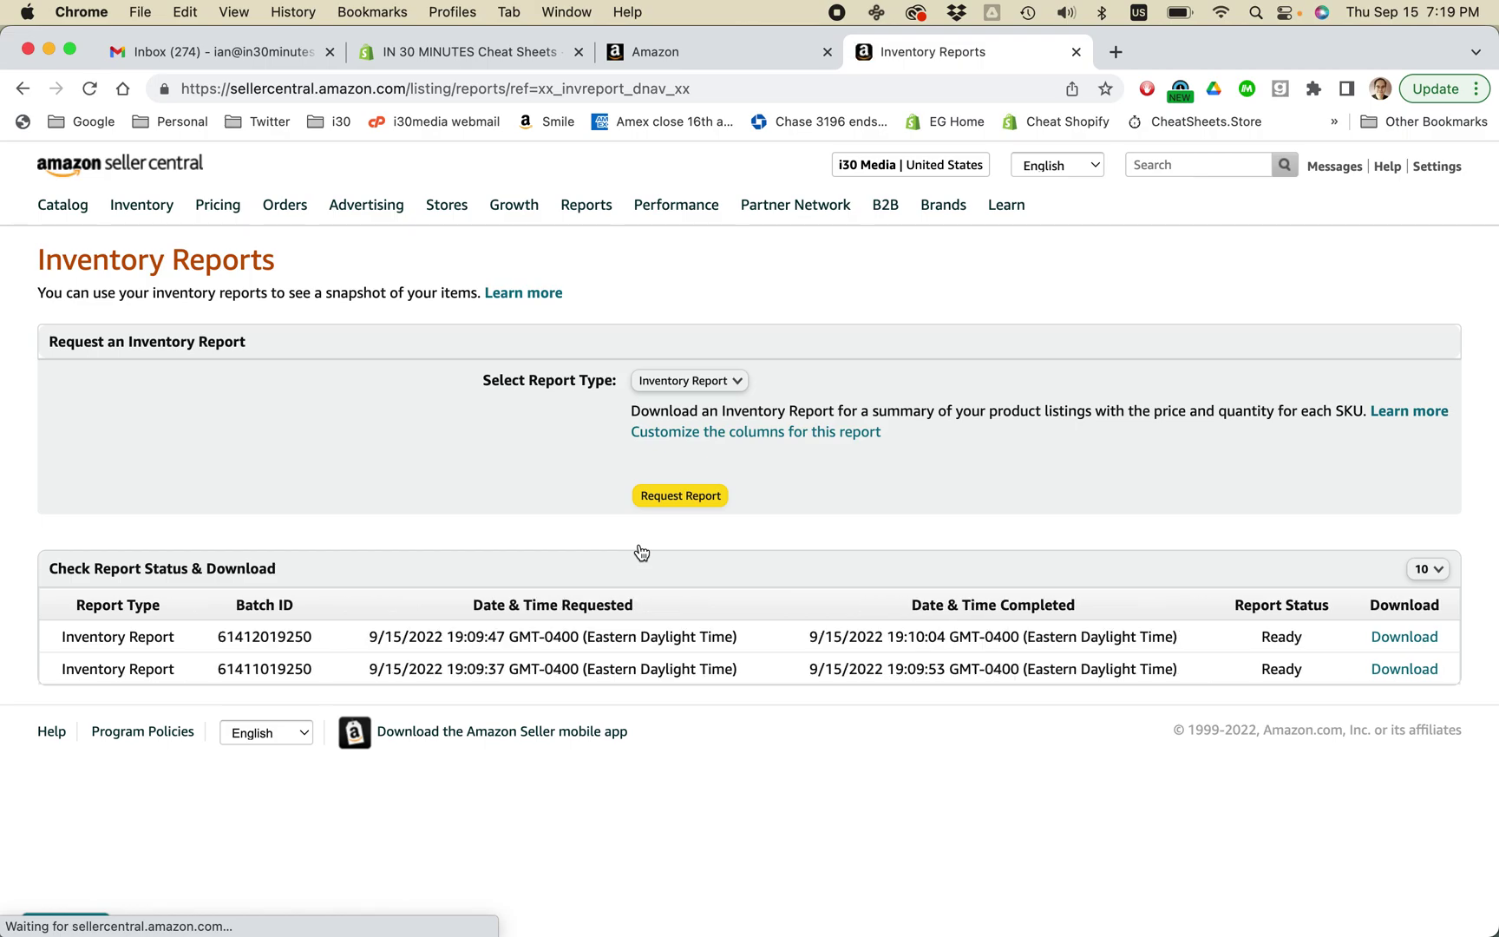
left_click(737, 387)
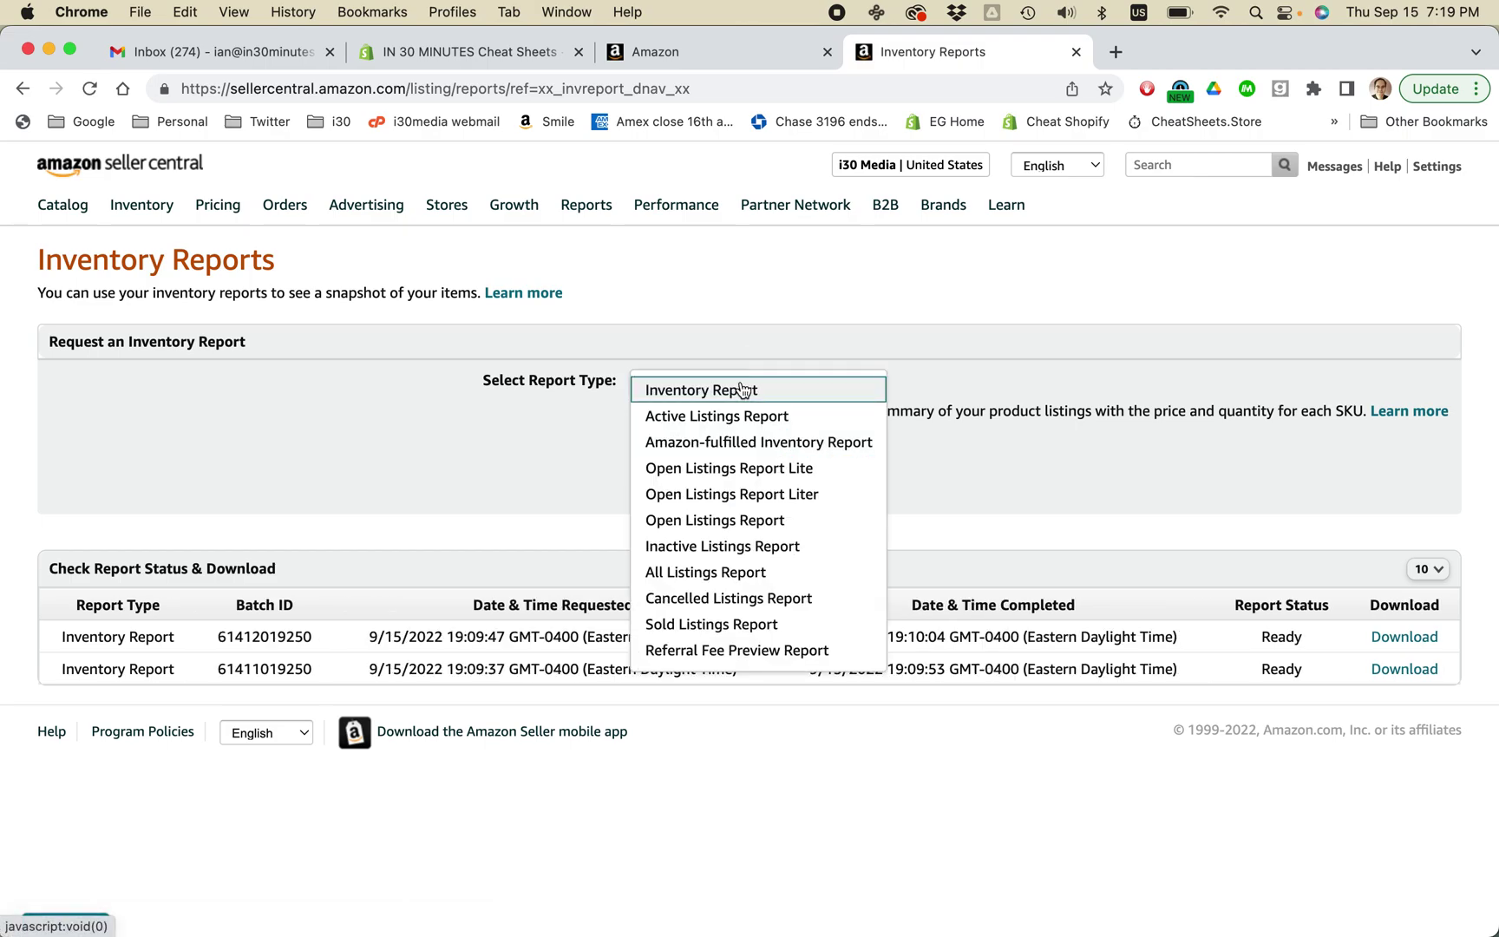
left_click(740, 391)
left_click(685, 507)
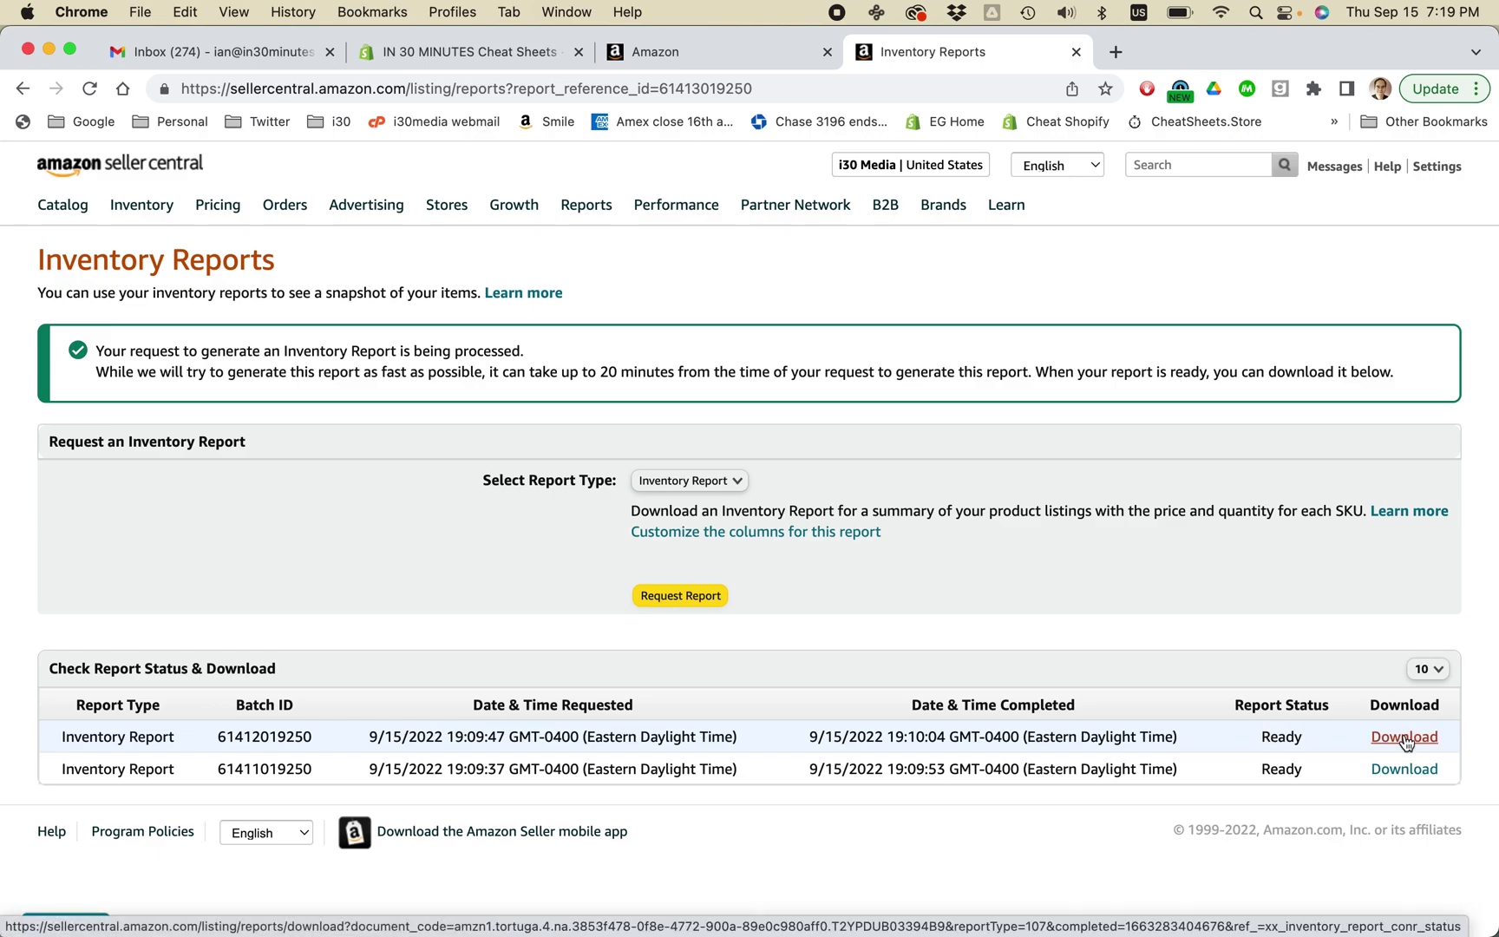
key("super+Tab")
key("super+Tab")
key("super+Tab")
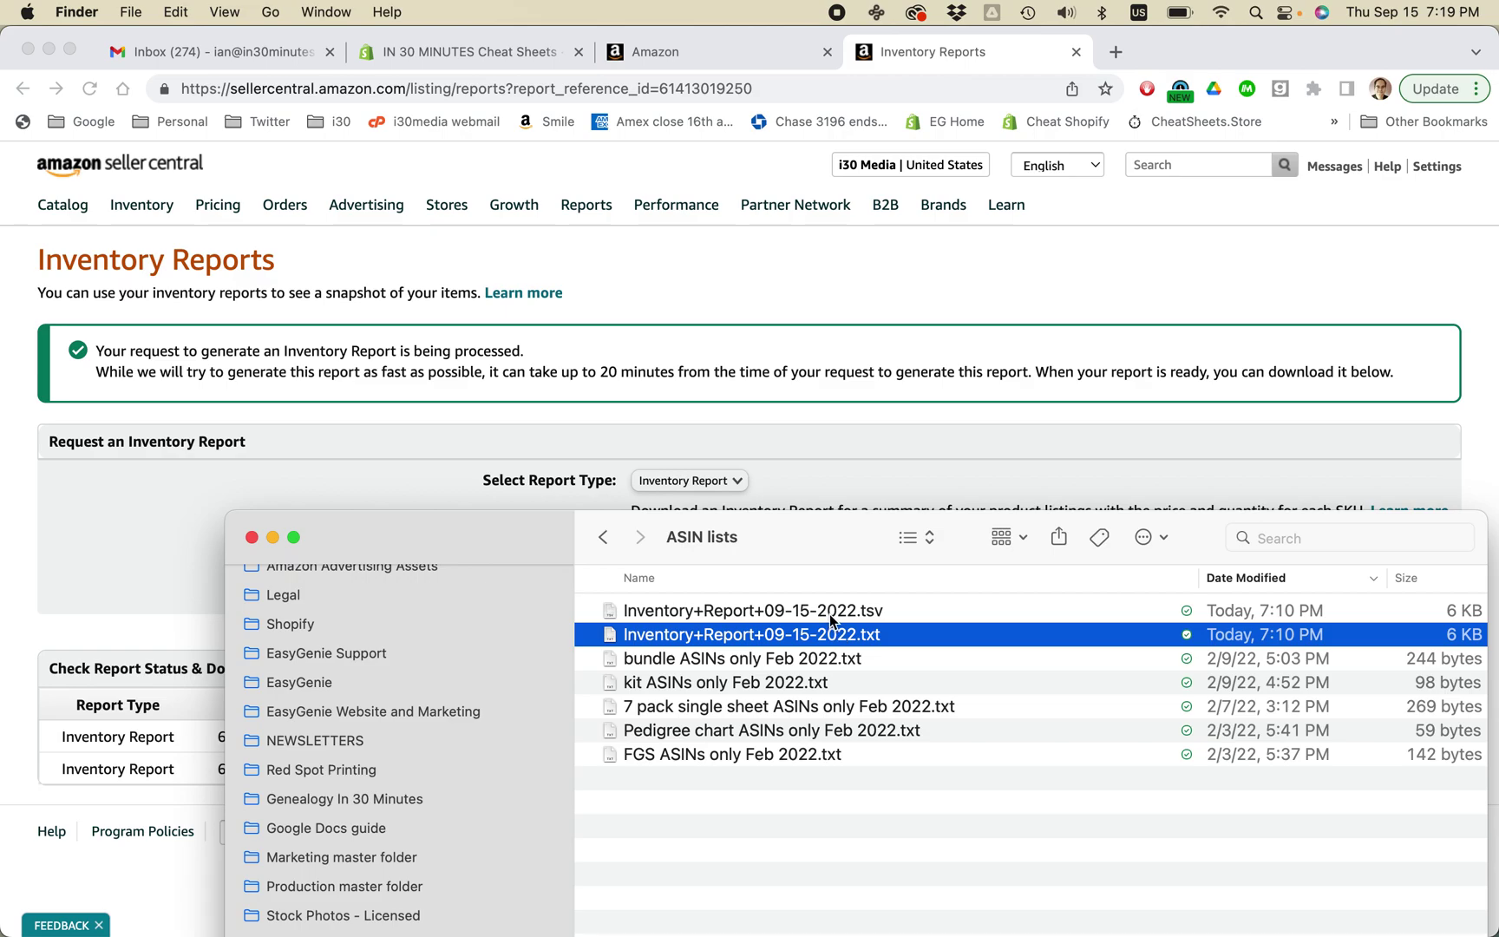
Review Inventory+Report+09-15-2022.txt in TextEdit, selecting ASIN B07CZP3XSG, then close it.
double_click(765, 632)
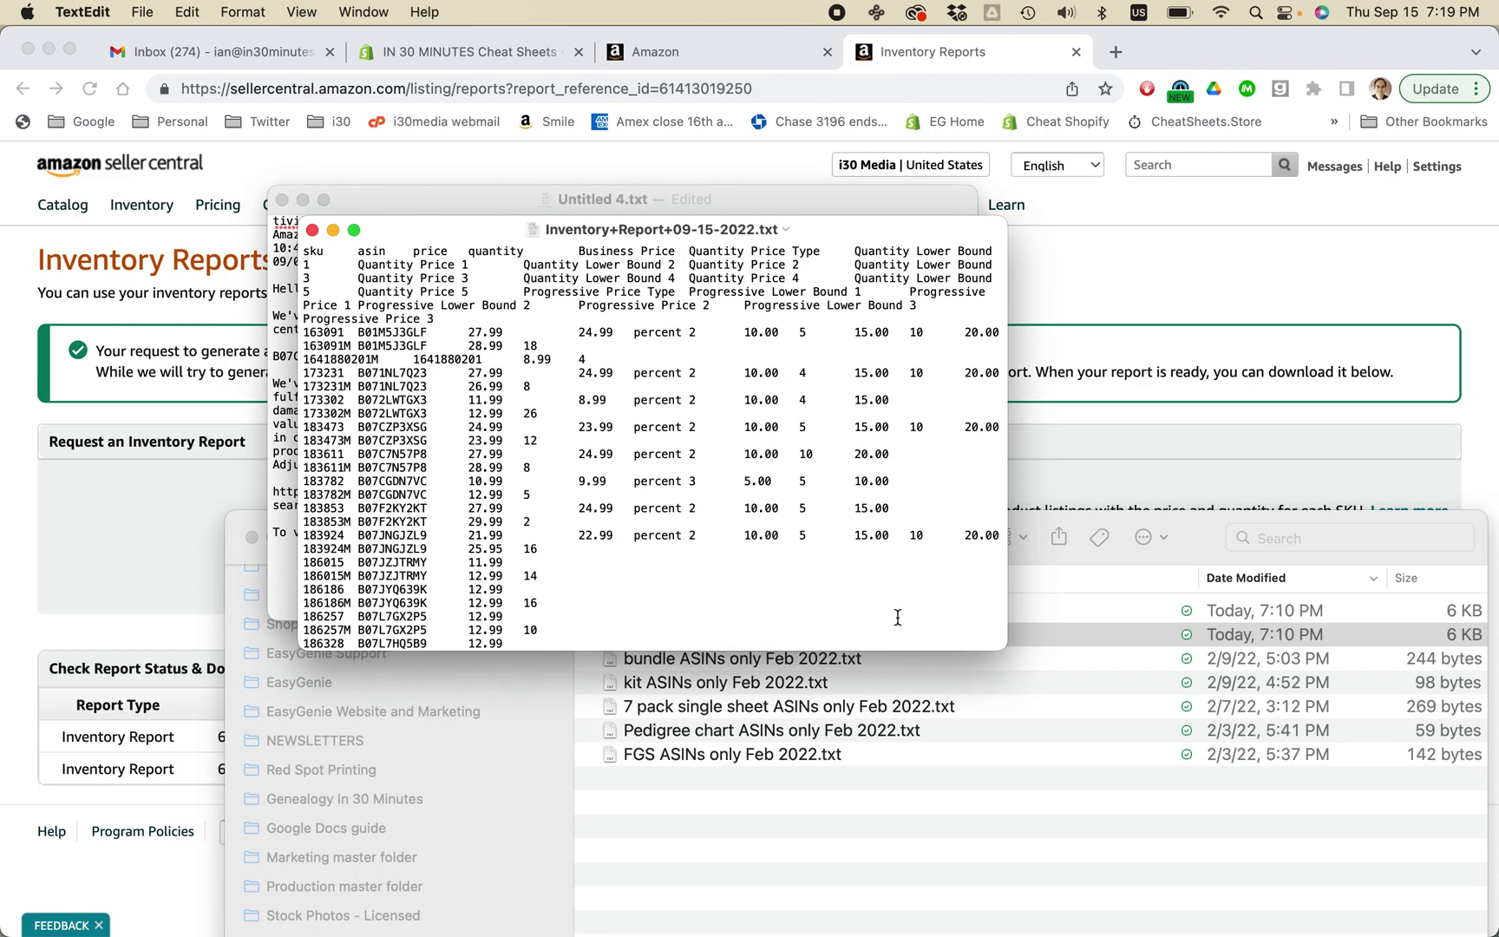
left_click_drag(1006, 650, 1239, 894)
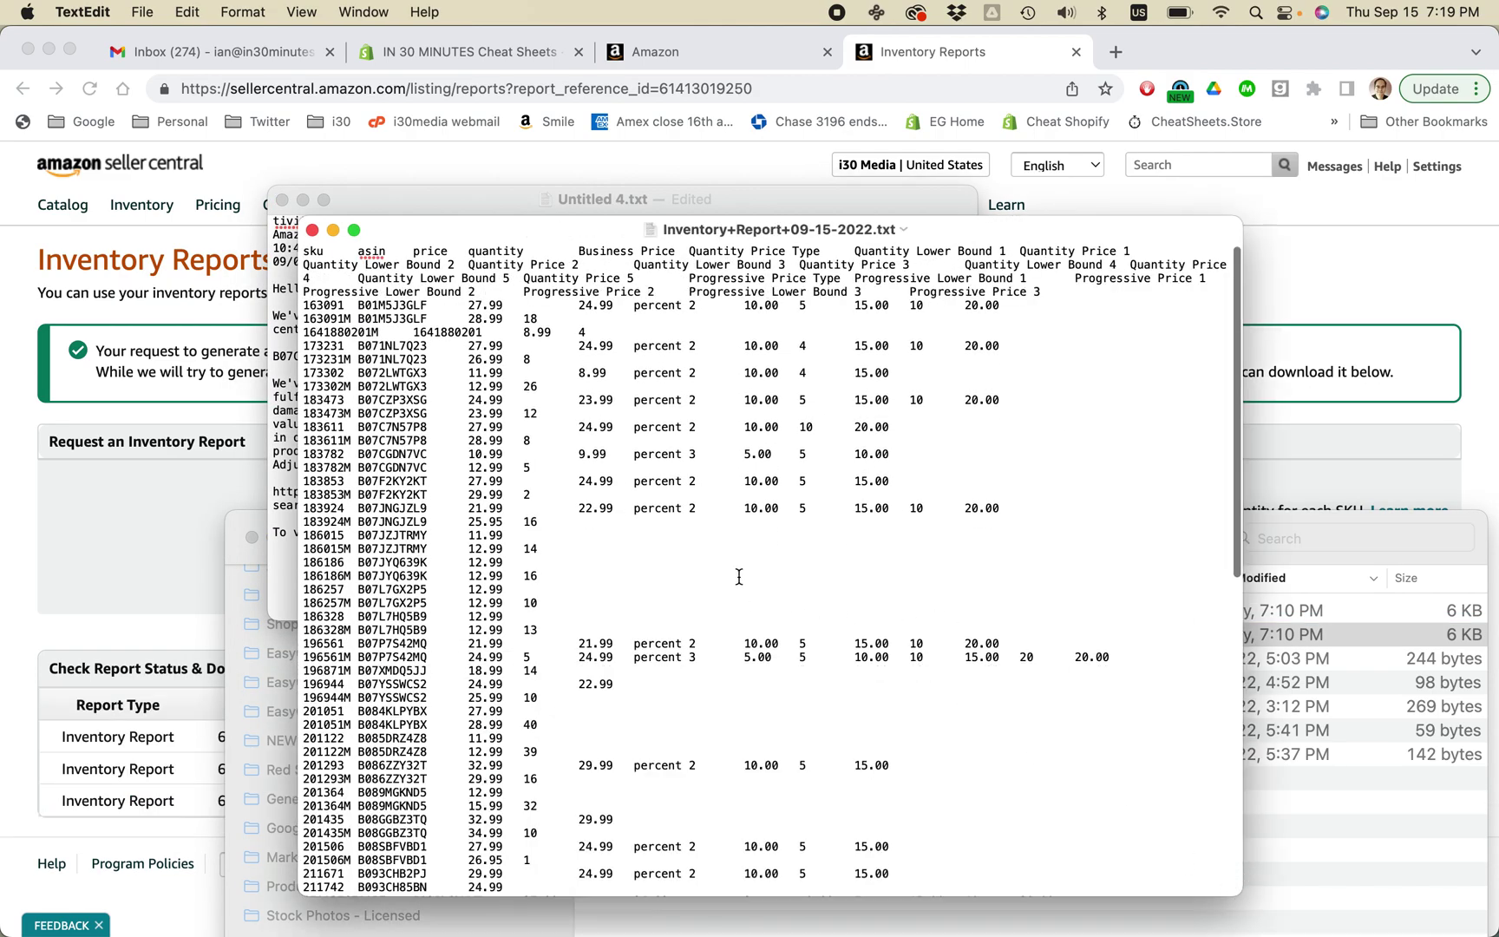
scroll(739, 577, "down", 15)
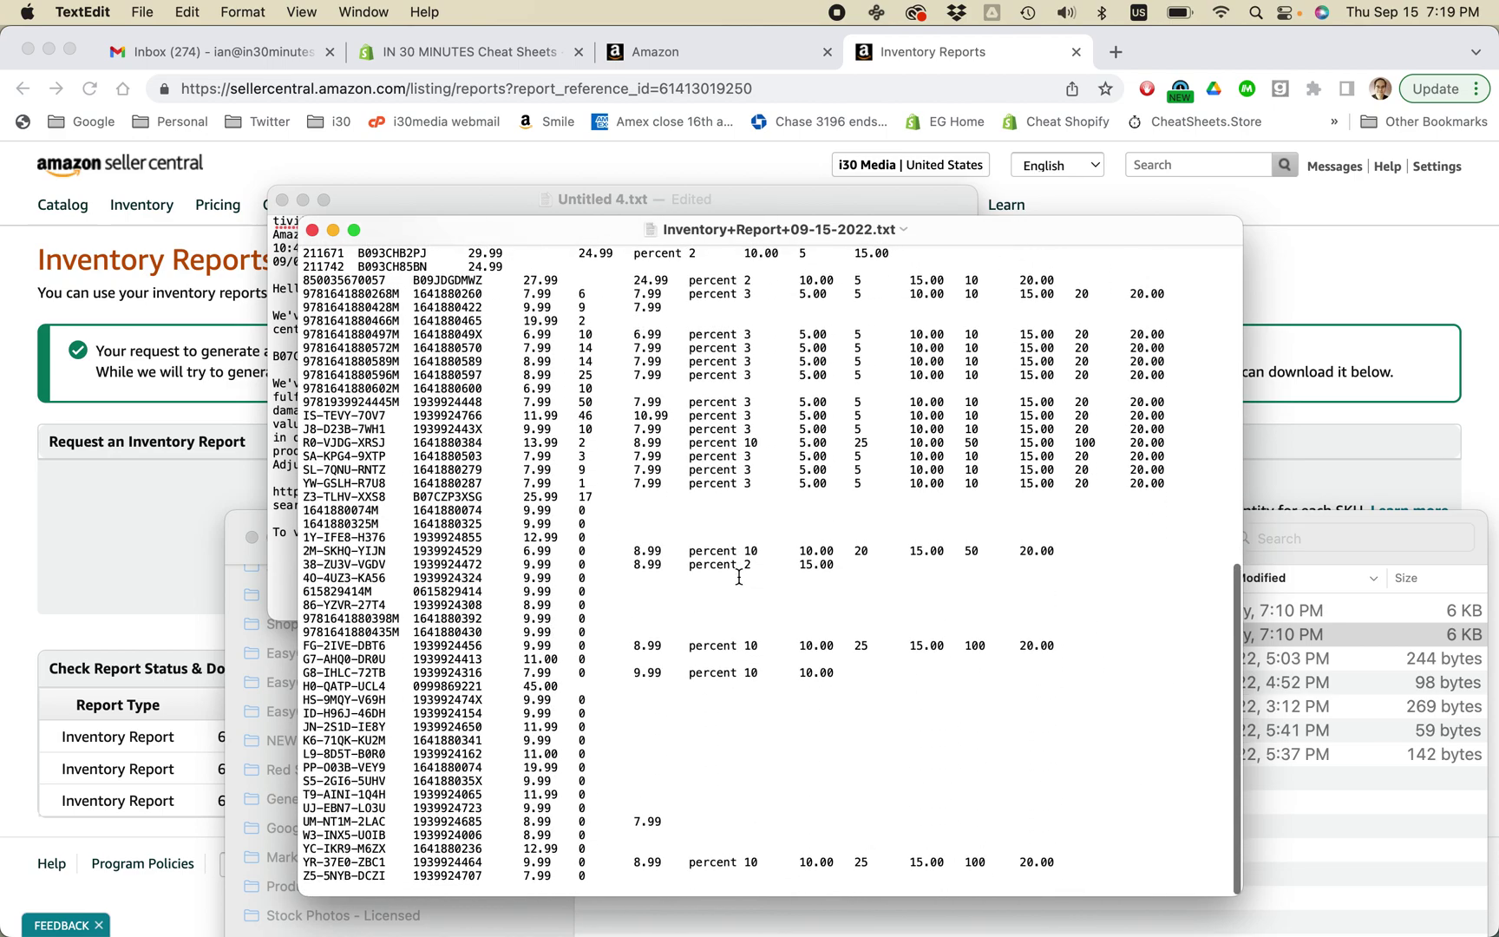
scroll(739, 577, "up", 15)
double_click(375, 414)
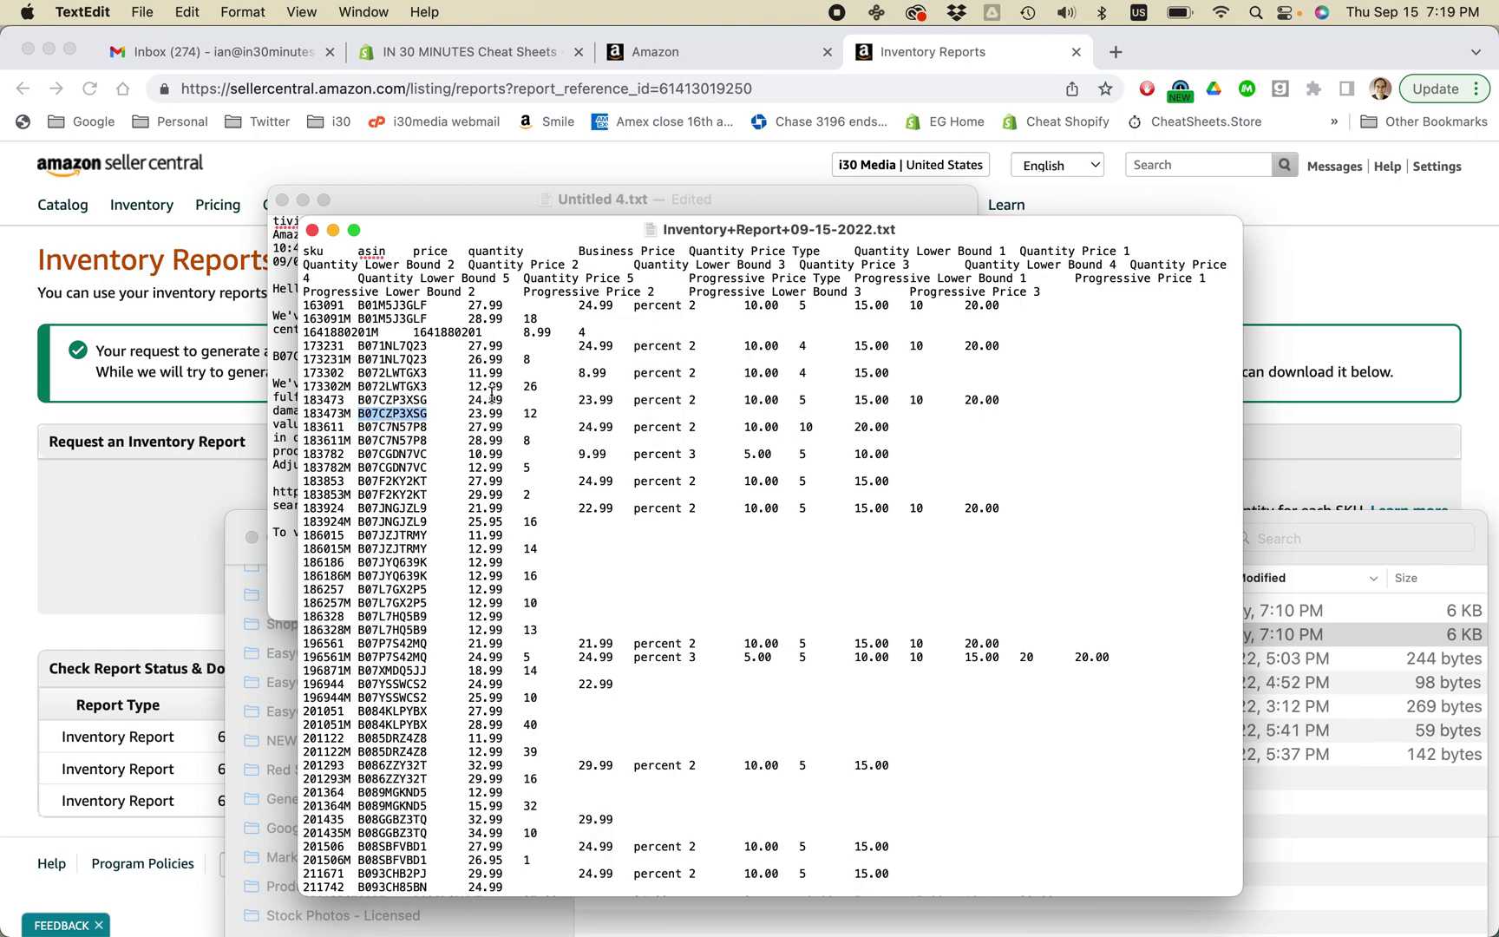
key("super+w")
Select the .txt report in the ASIN lists folder and switch to the Google Sheets window in Chrome.
left_click(833, 642)
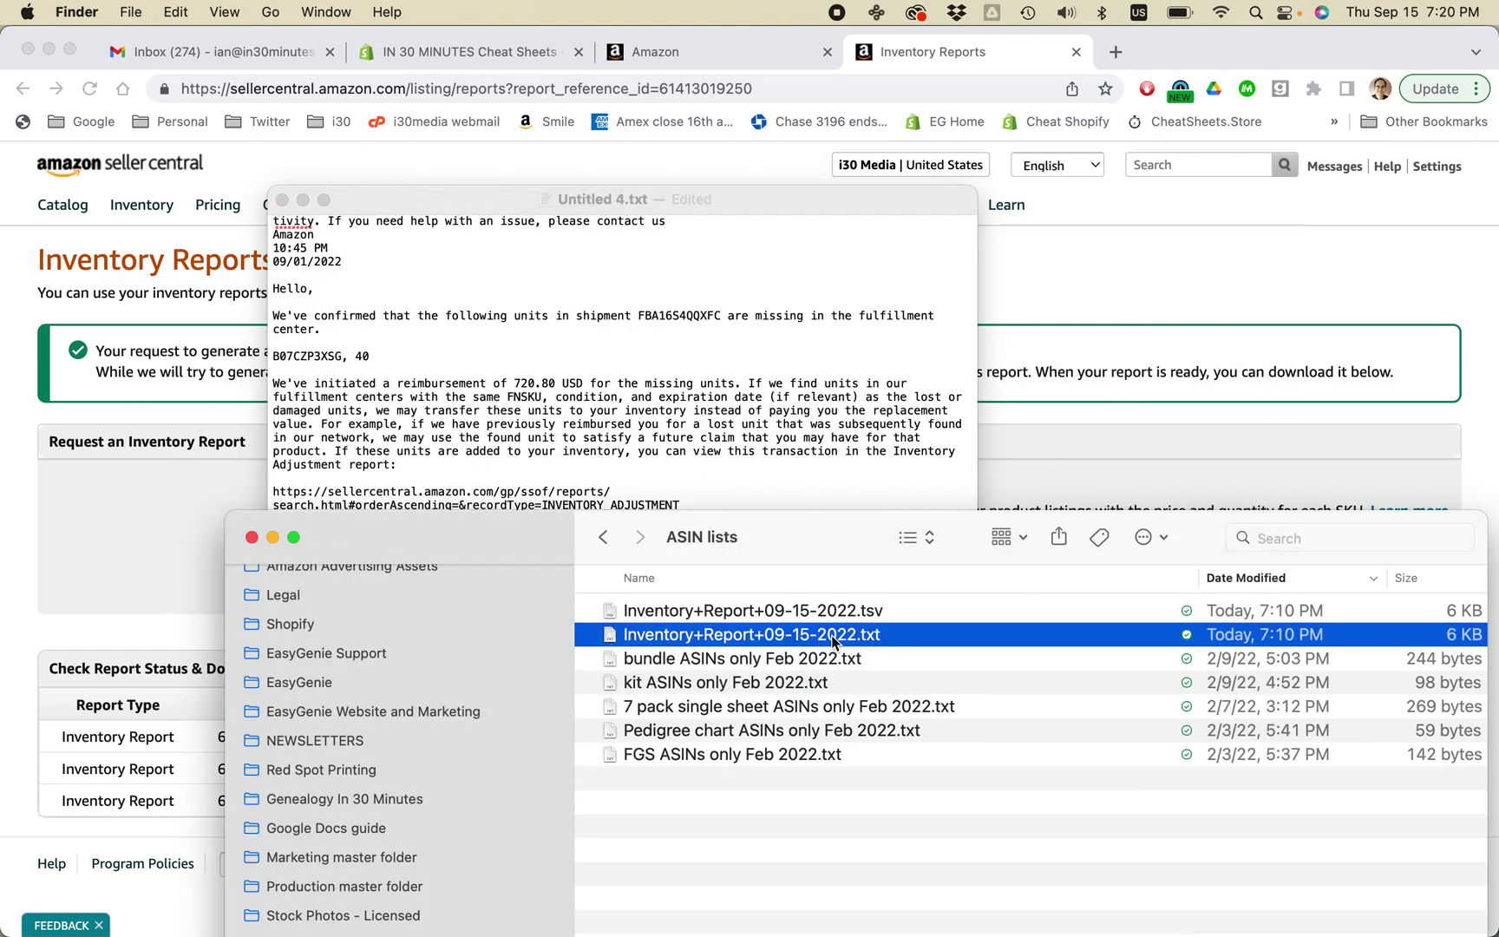
left_click(763, 611)
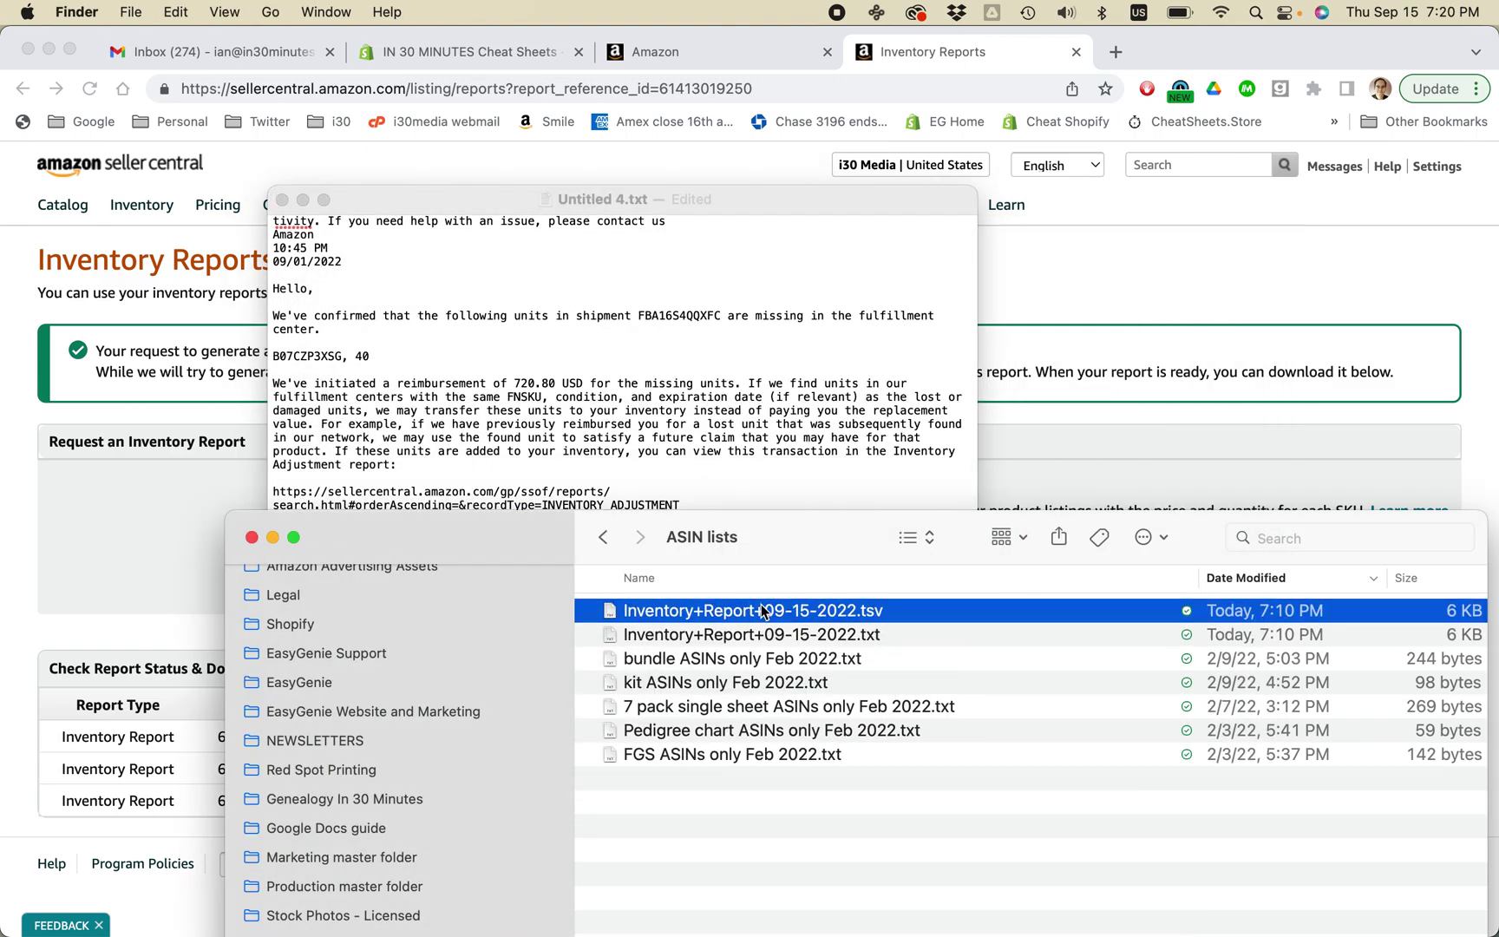
left_click(748, 637)
key("super+Tab")
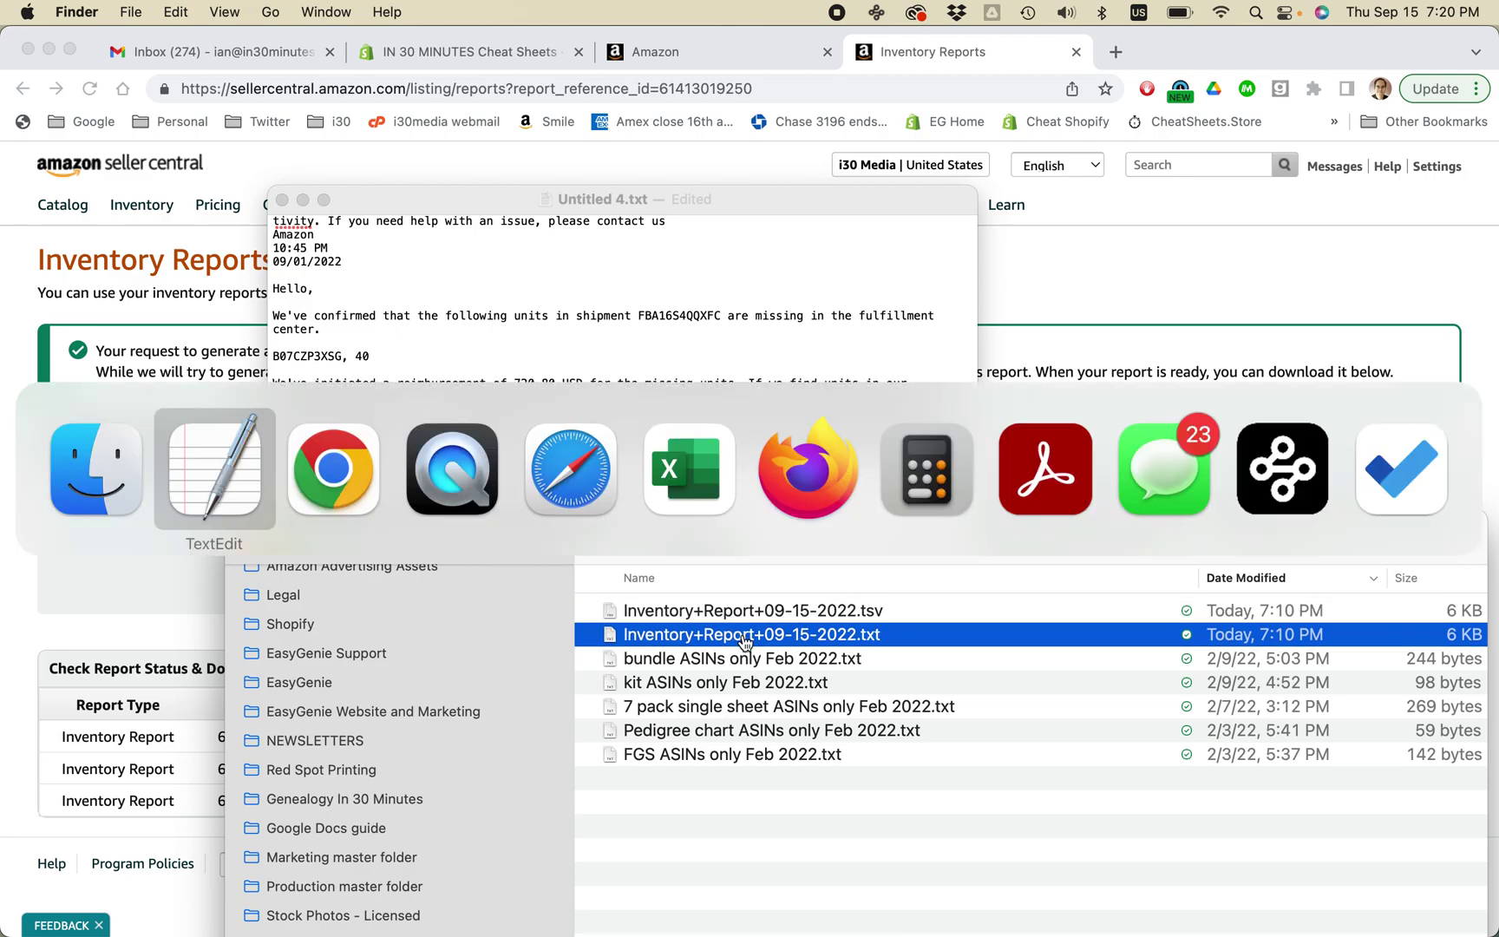
key("super+Tab")
key("super+grave")
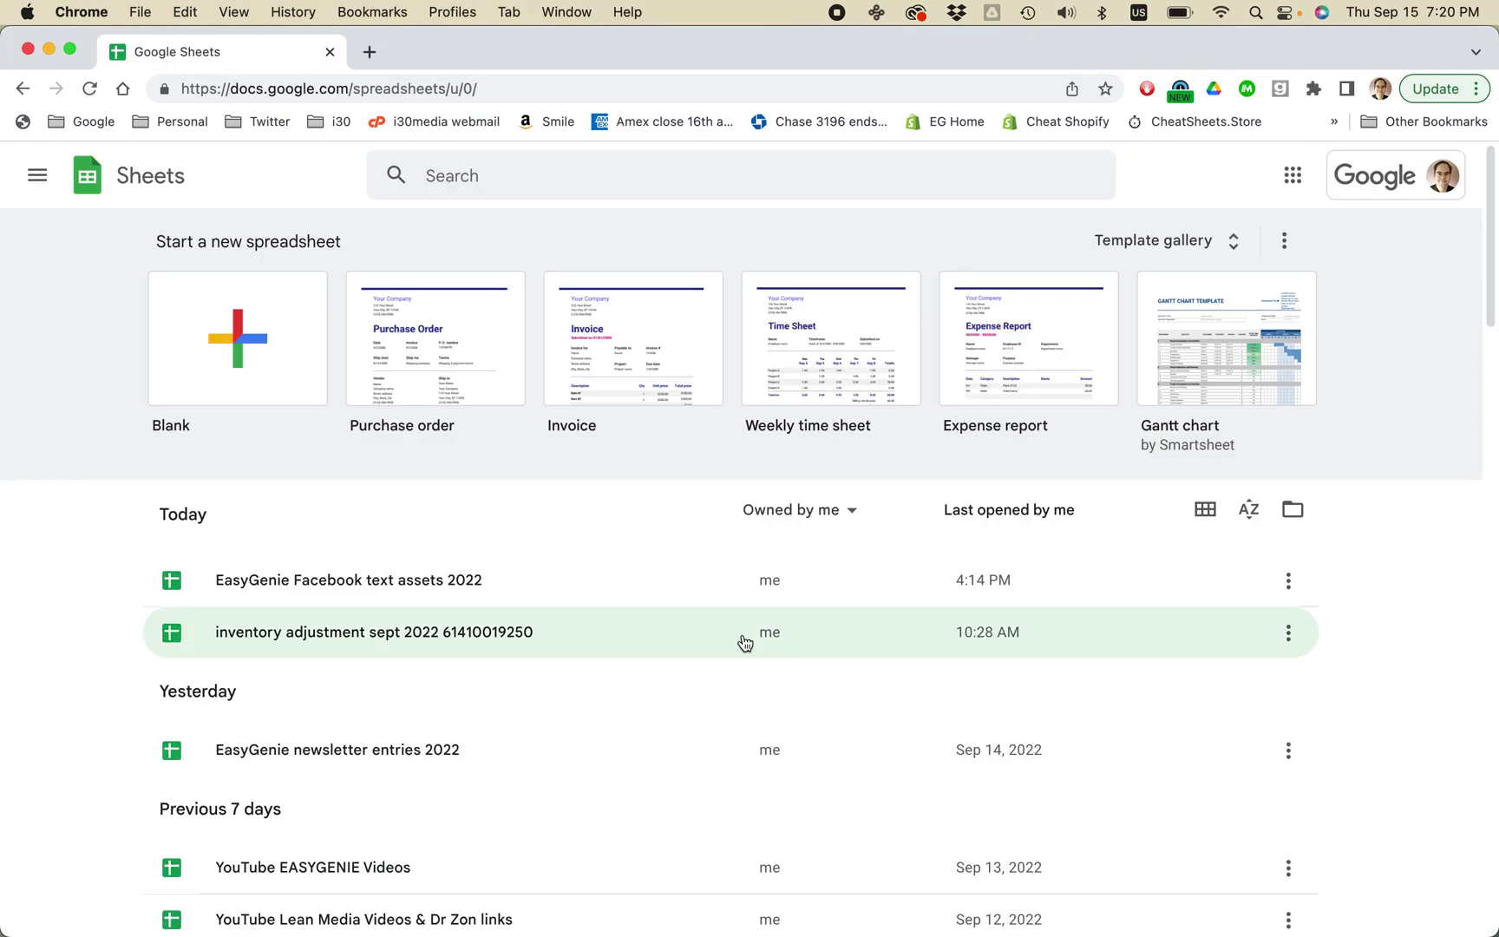
Create a blank spreadsheet and open the File > Import dialog.
left_click(245, 340)
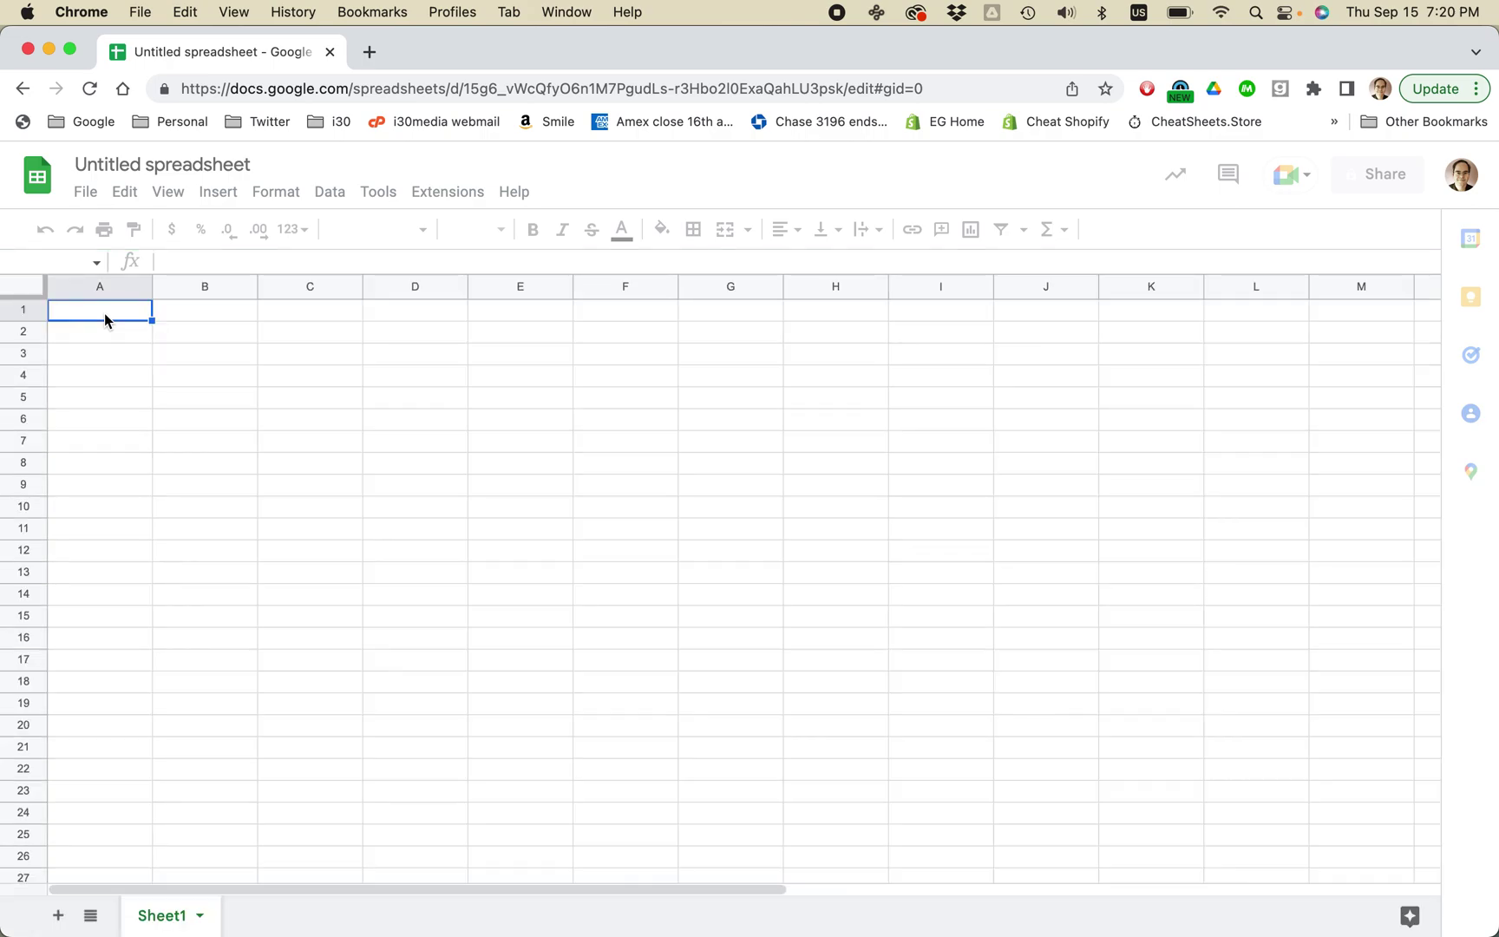
left_click(85, 192)
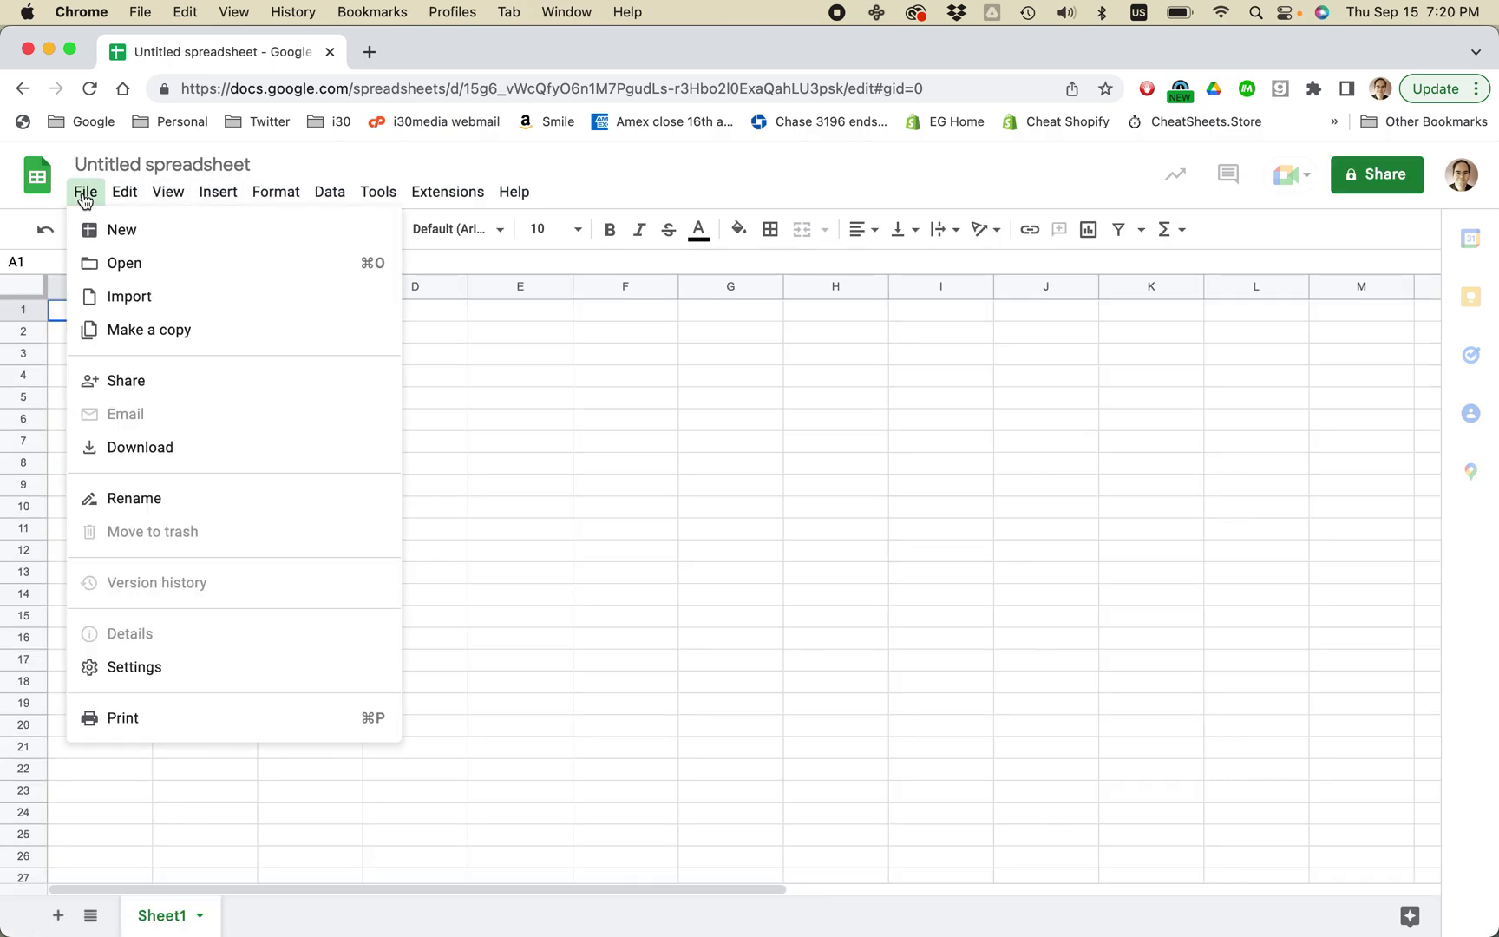
left_click(126, 295)
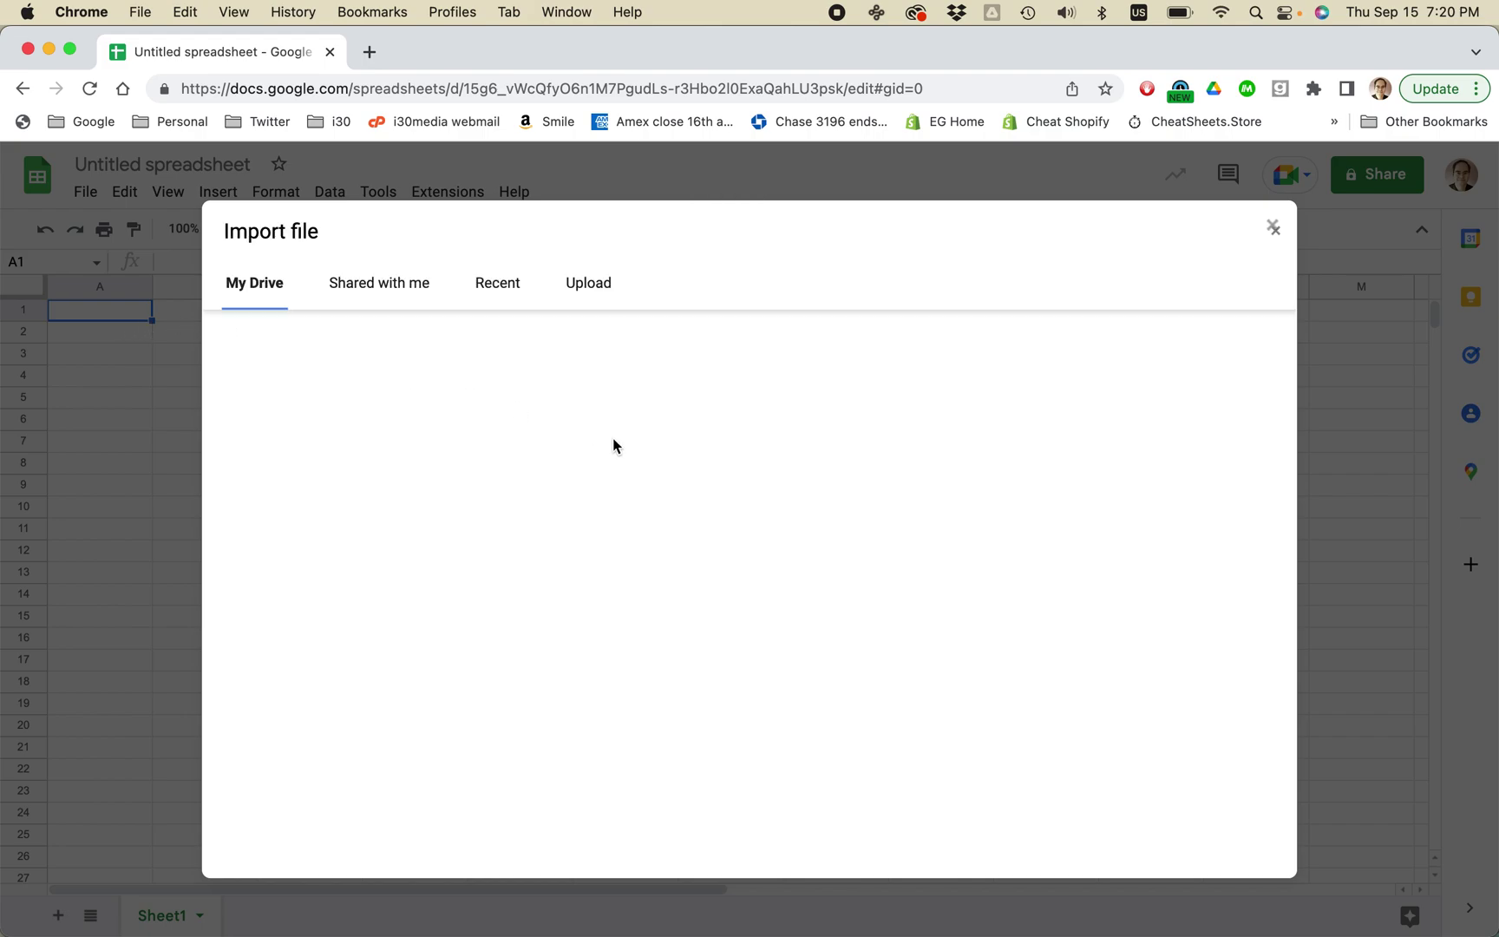
Upload Inventory+Report+09-15-2022.txt from Finder and import its data into the sheet.
left_click(598, 293)
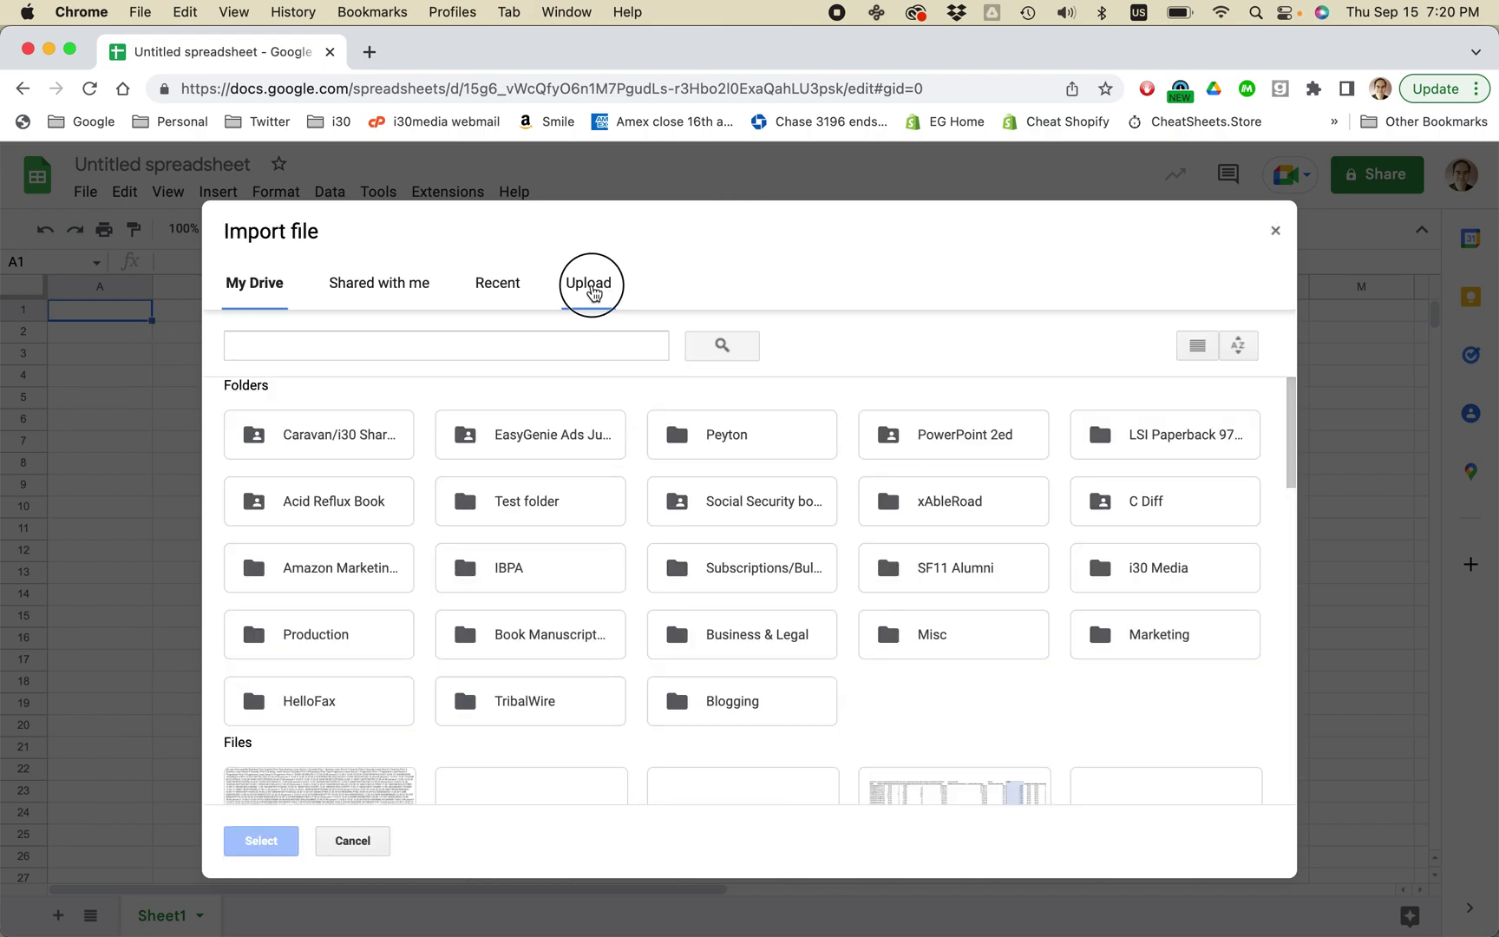
key("super+Tab")
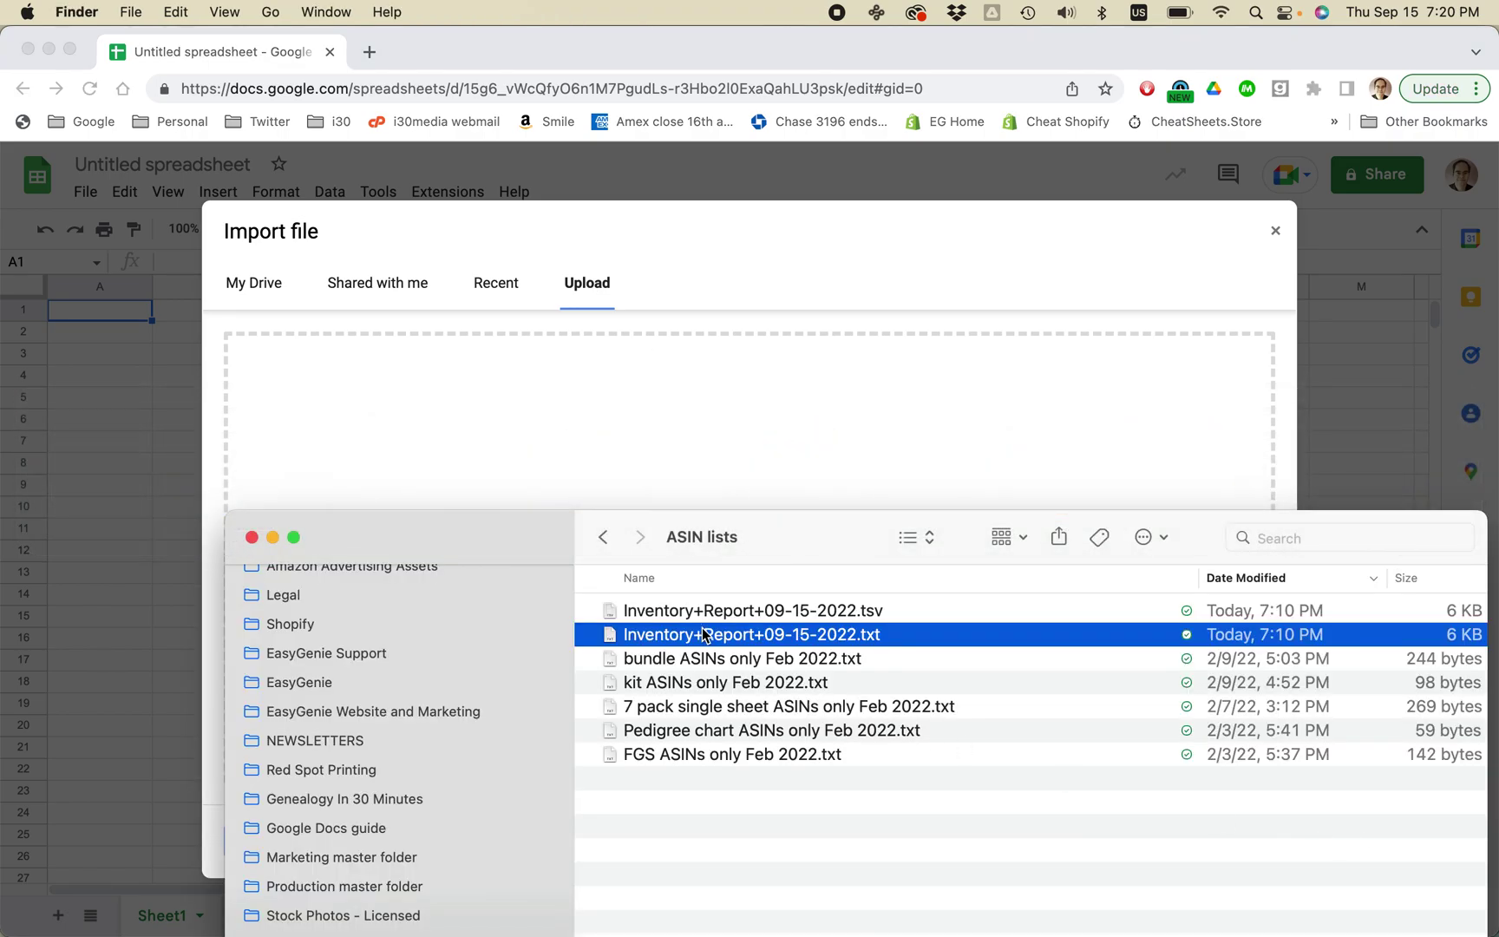
left_click_drag(703, 635, 583, 409)
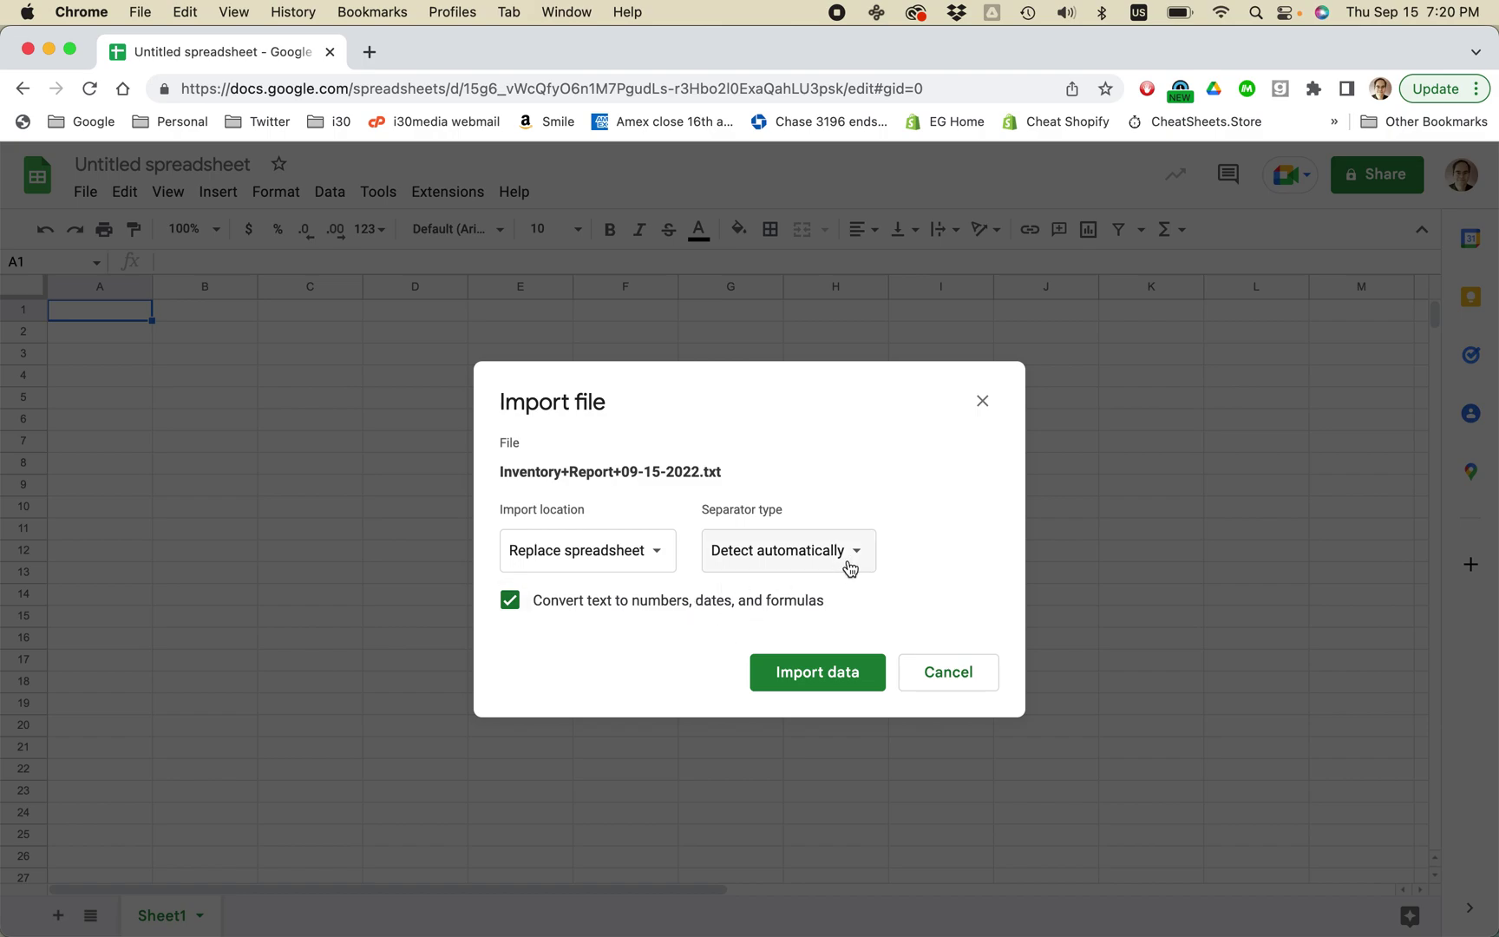
left_click(810, 673)
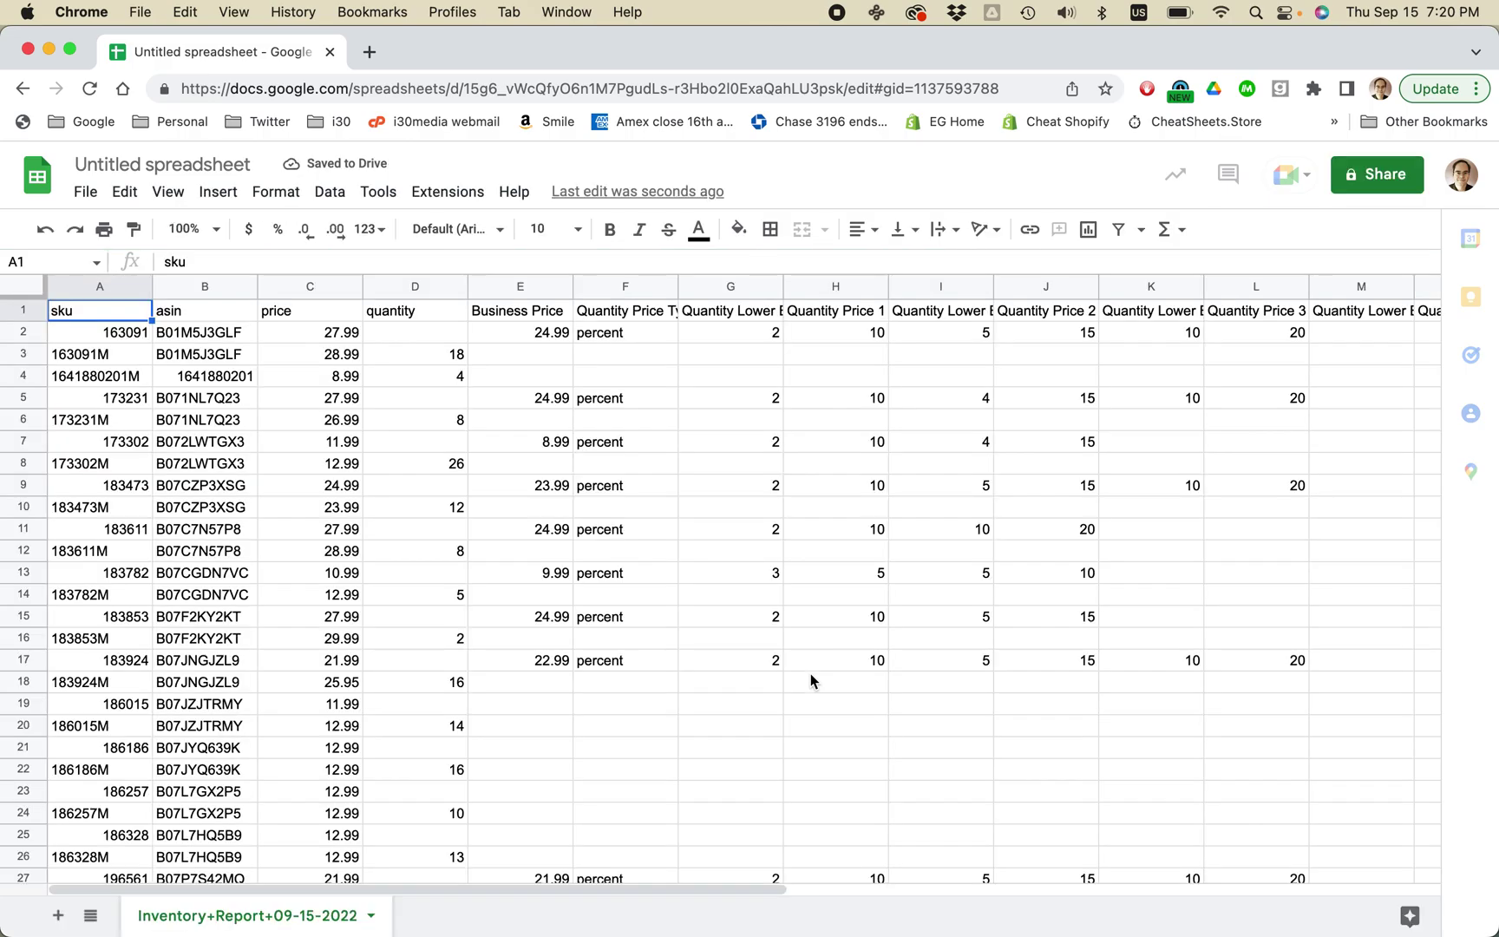
Select column B (asin) and zoom the sheet to 150%.
left_click(175, 295)
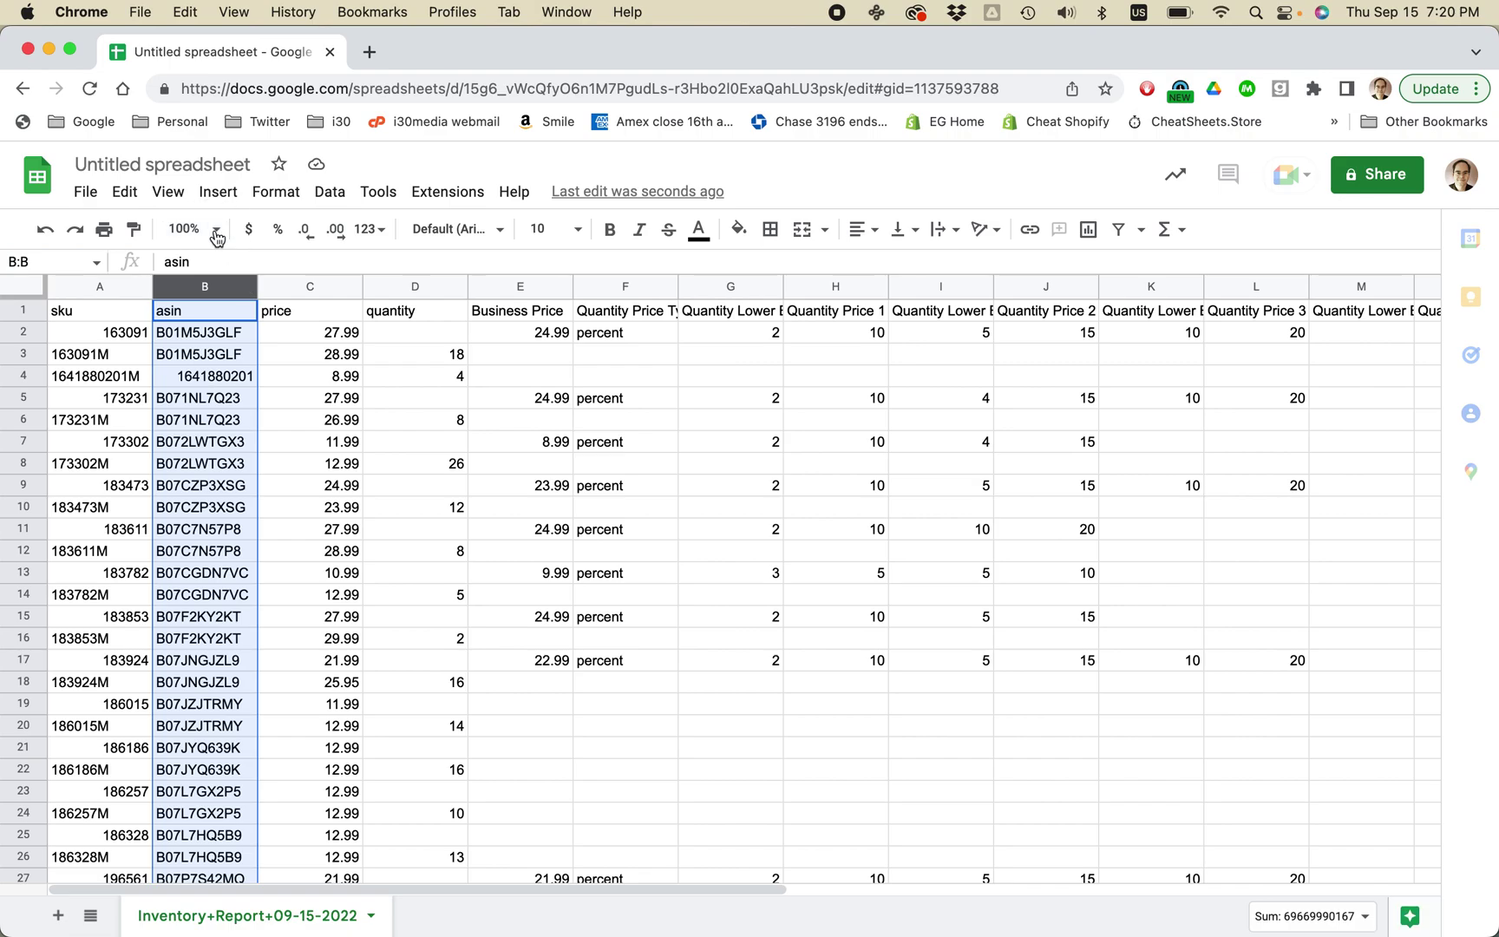
left_click(216, 232)
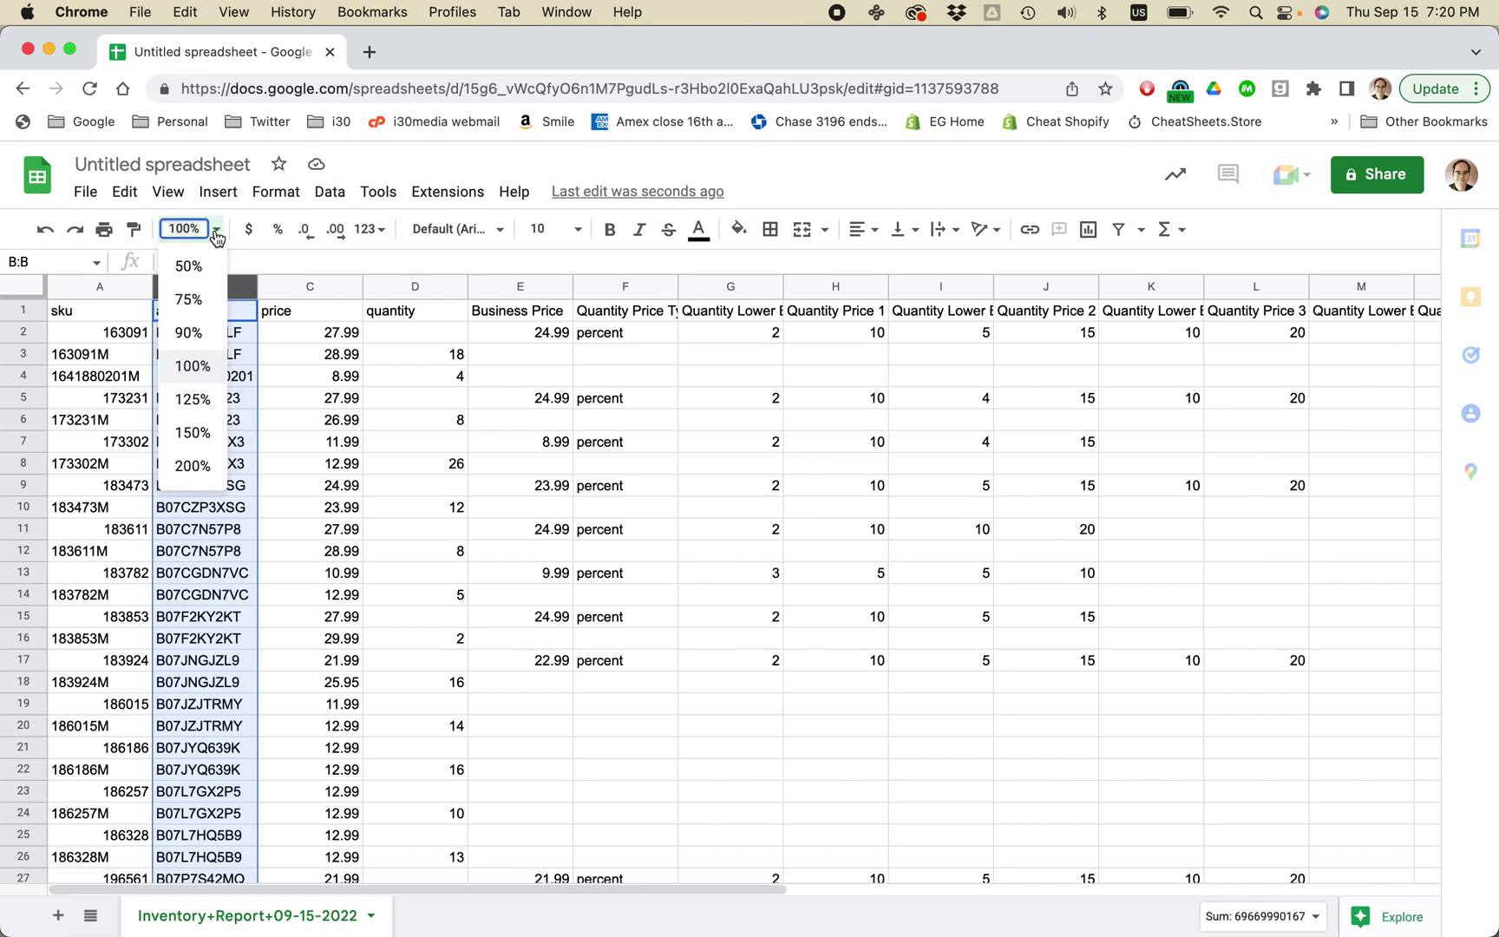
left_click(189, 433)
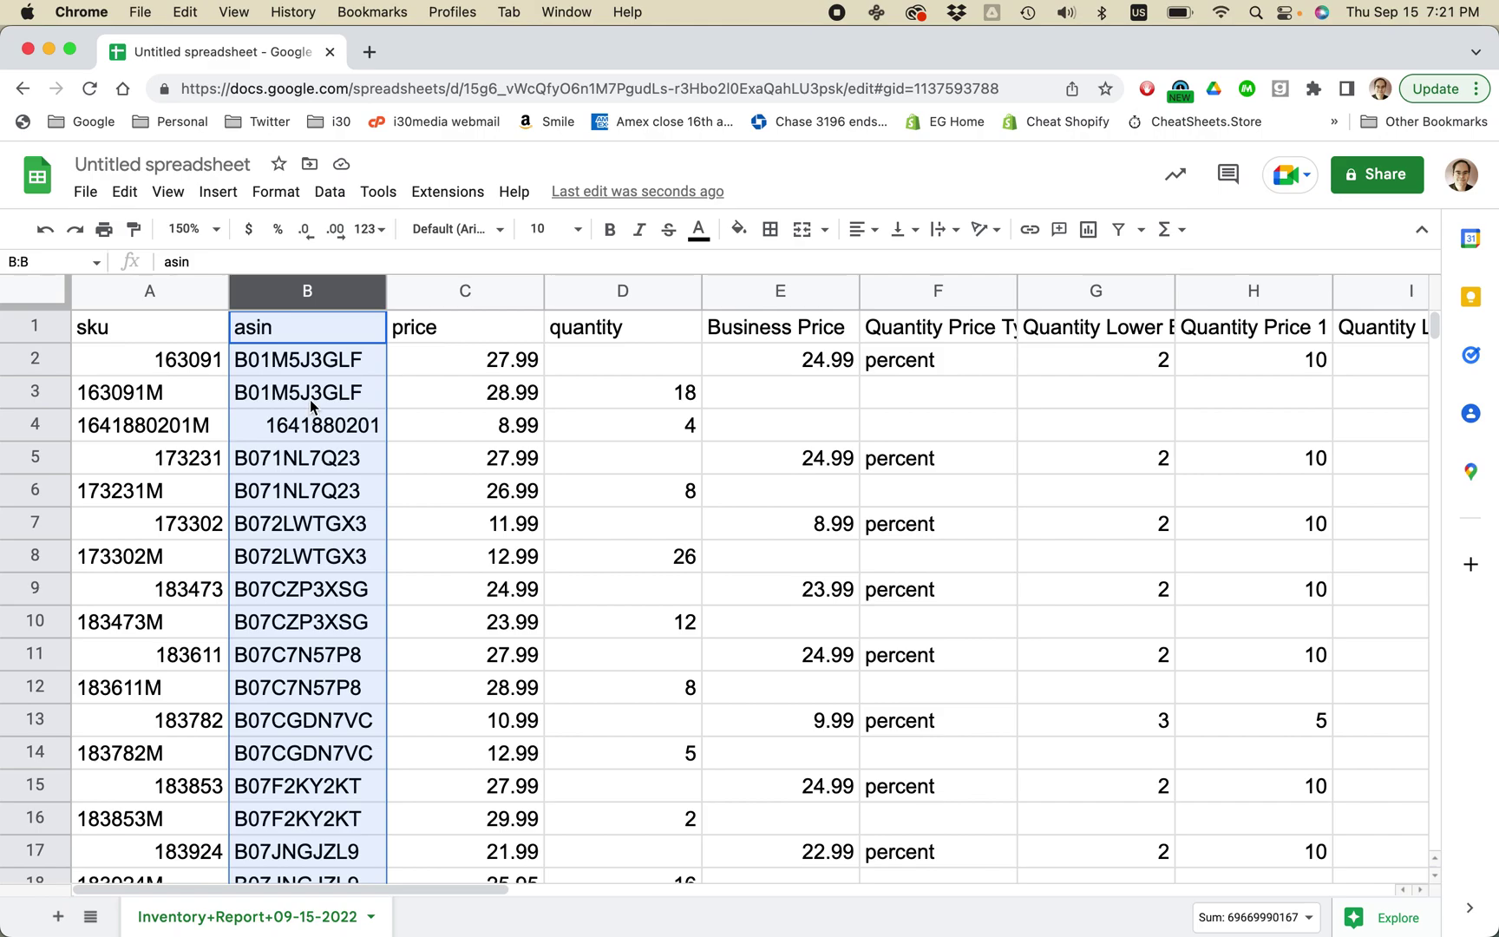
scroll(309, 399, "down", 10)
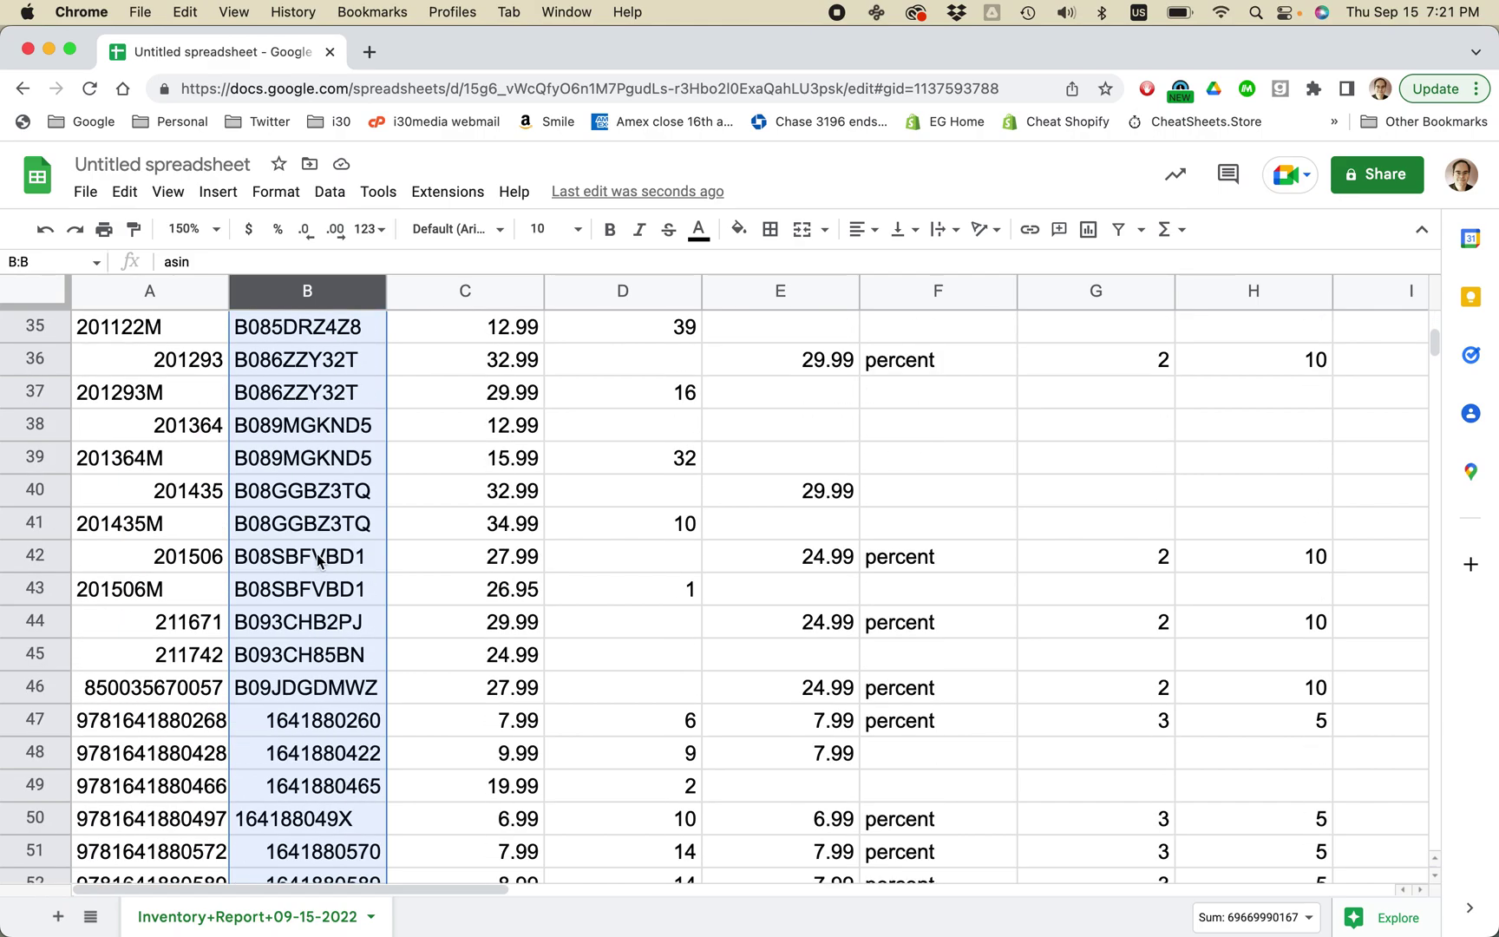
Scroll back up the asin column, then switch to the Lean Media blog in Safari.
scroll(318, 559, "up", 10)
scroll(318, 560, "up", 2)
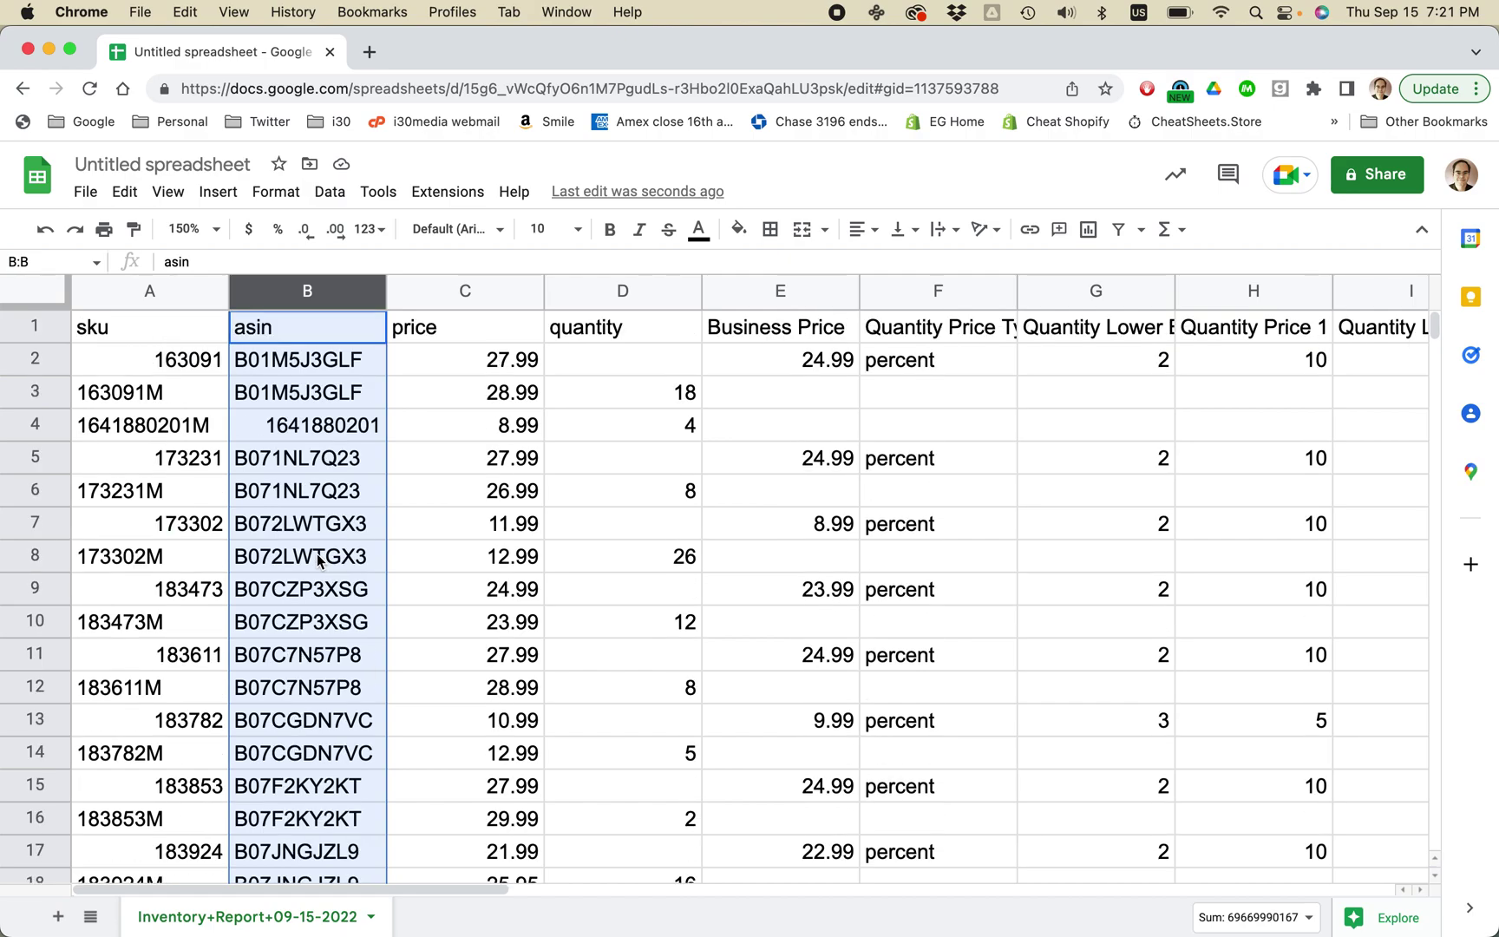
key("super+Tab")
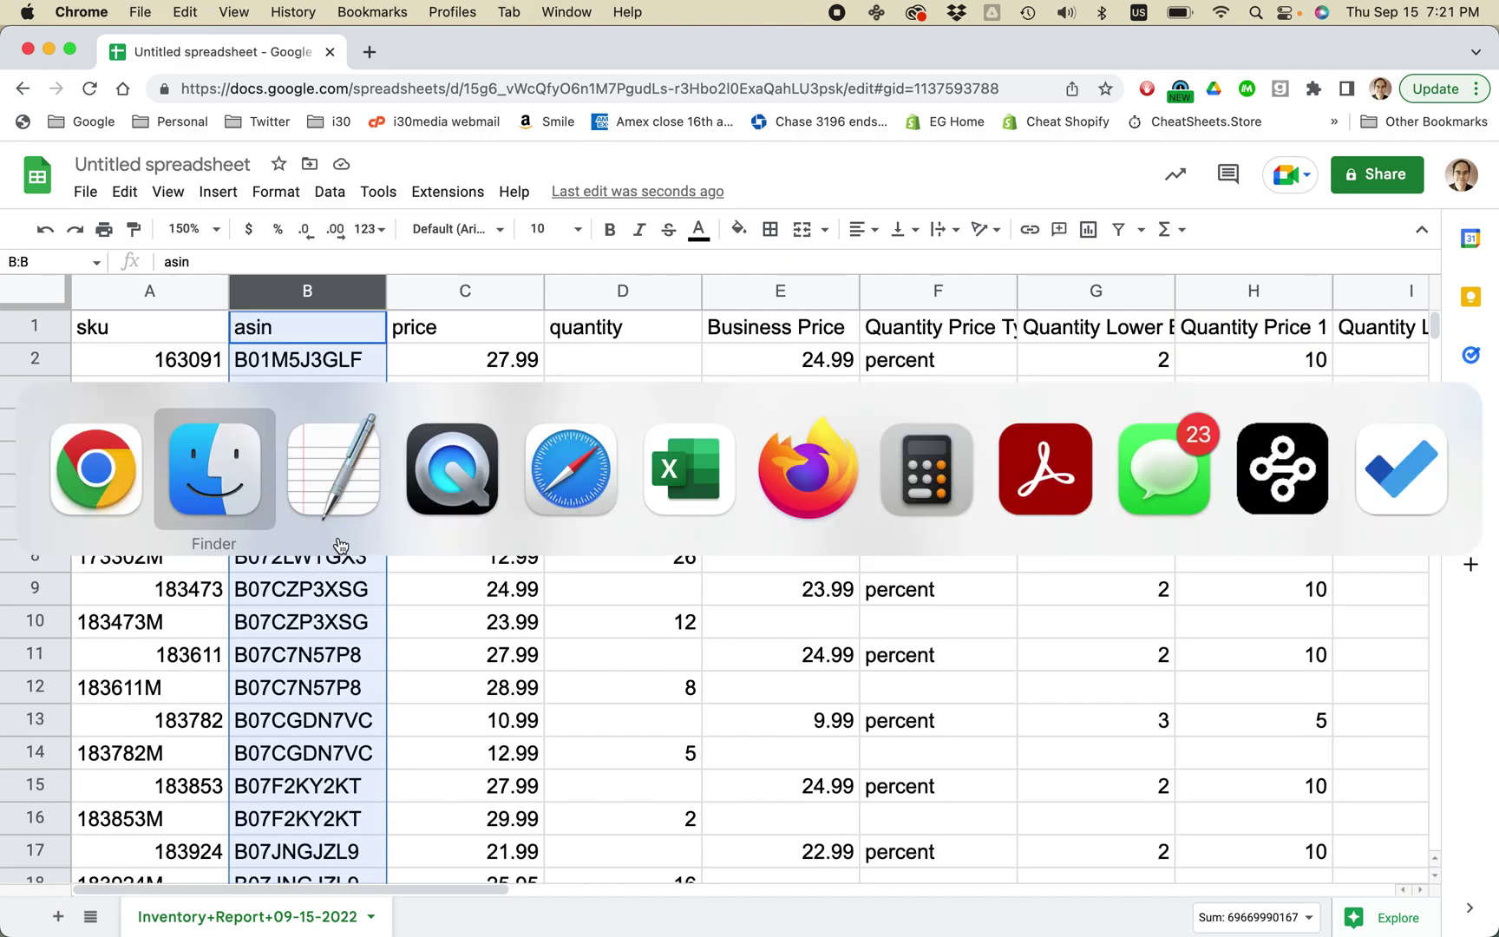
key("super+Tab")
key("super+Tab")
key("super+Tab")
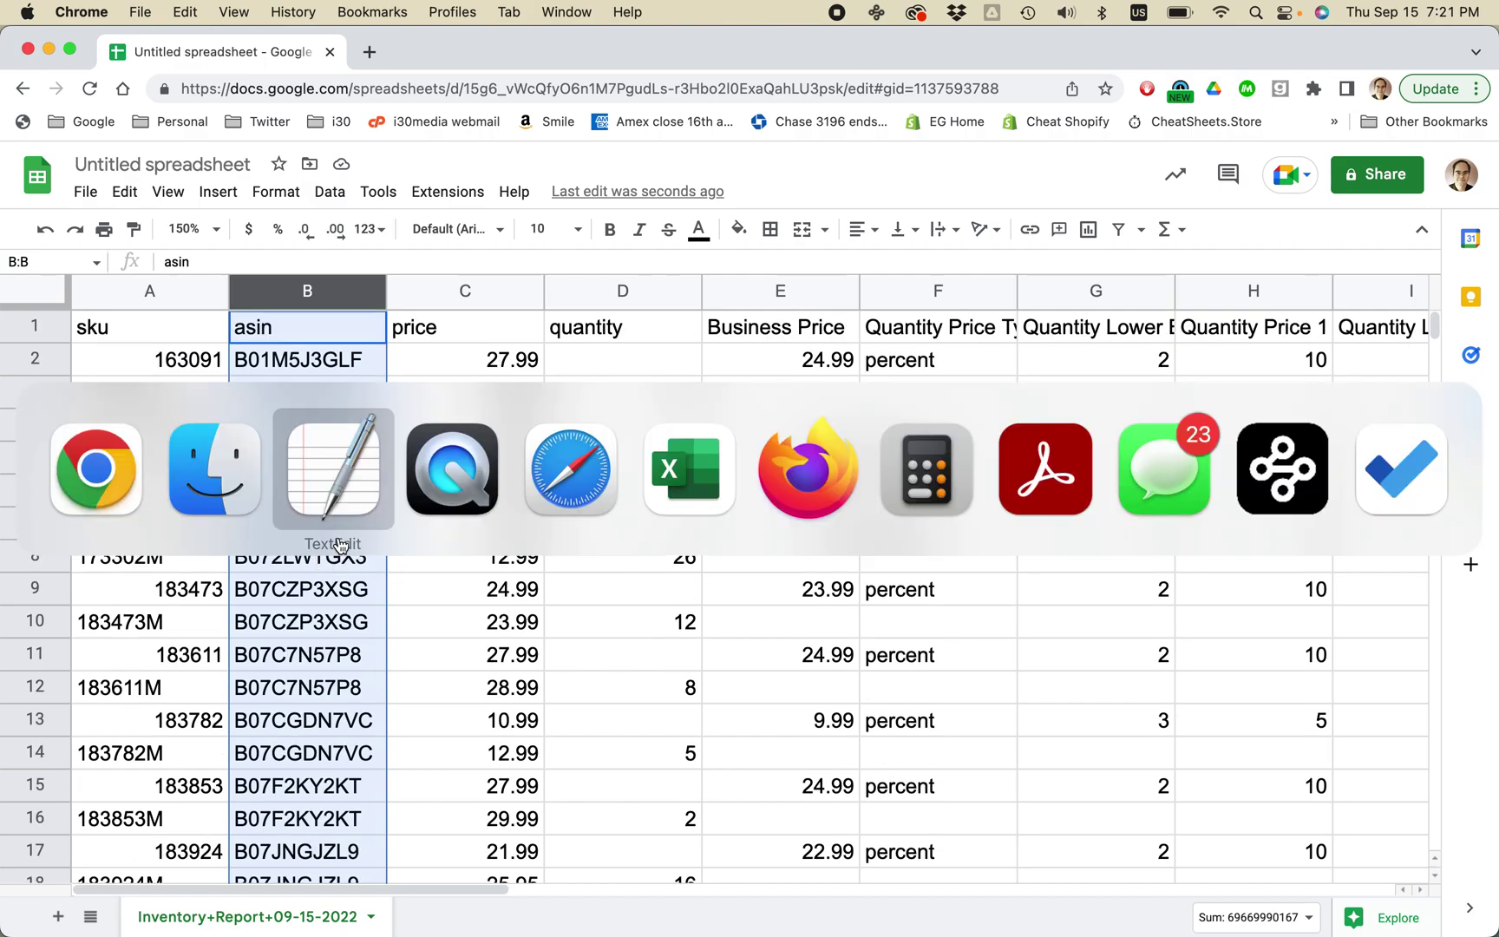